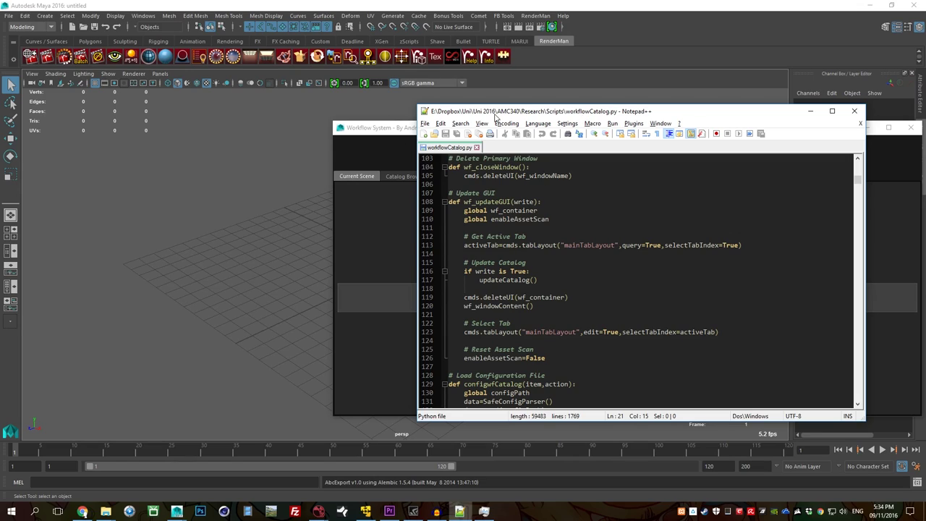
Bring the Workflow System window forward and scan the T:/3D Library/Props directory for assets in the Asset Browser.
click(401, 128)
drag(531, 136, 423, 113)
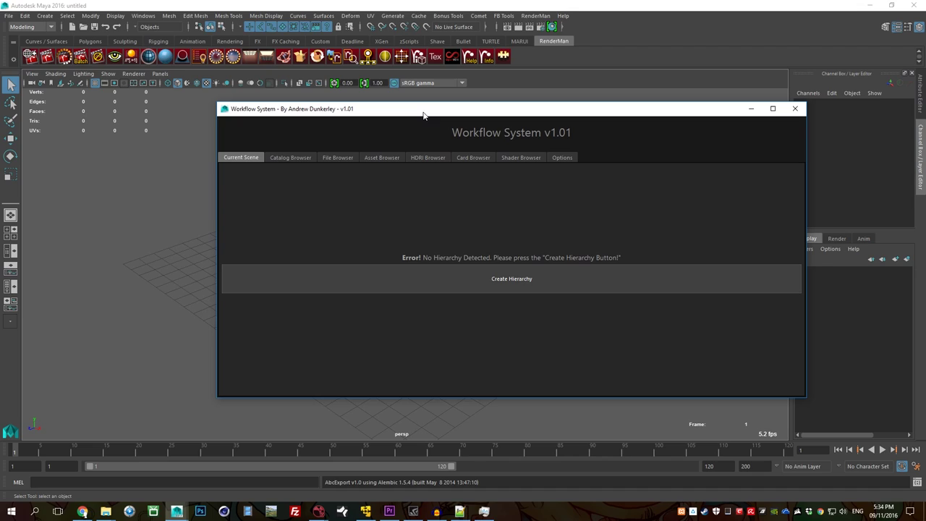
click(388, 157)
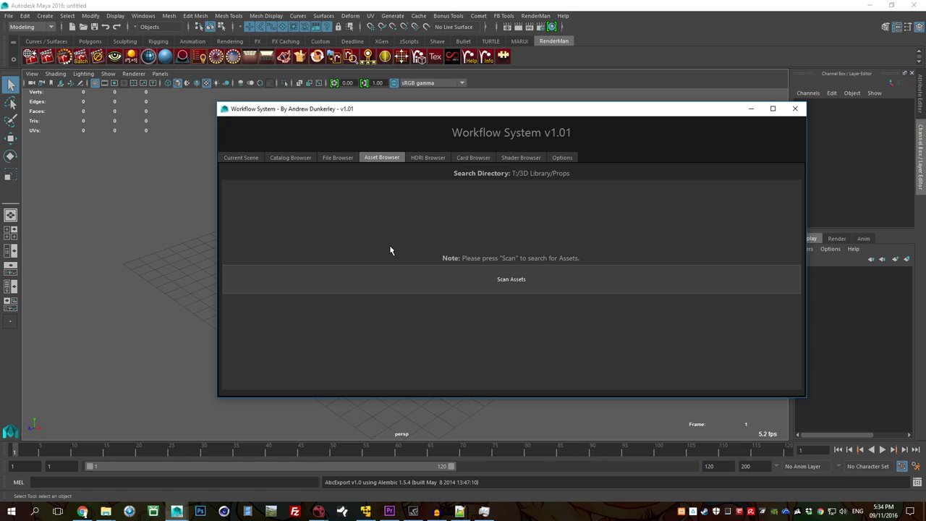
click(397, 282)
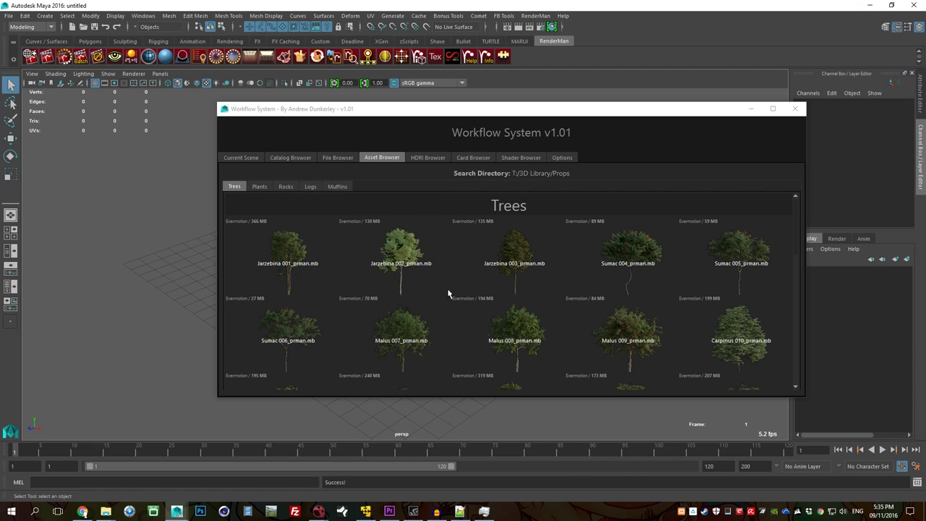
Import the Jarzebina 001_prman.mb tree from the Trees category into the scene and bring it into view.
double_click(299, 253)
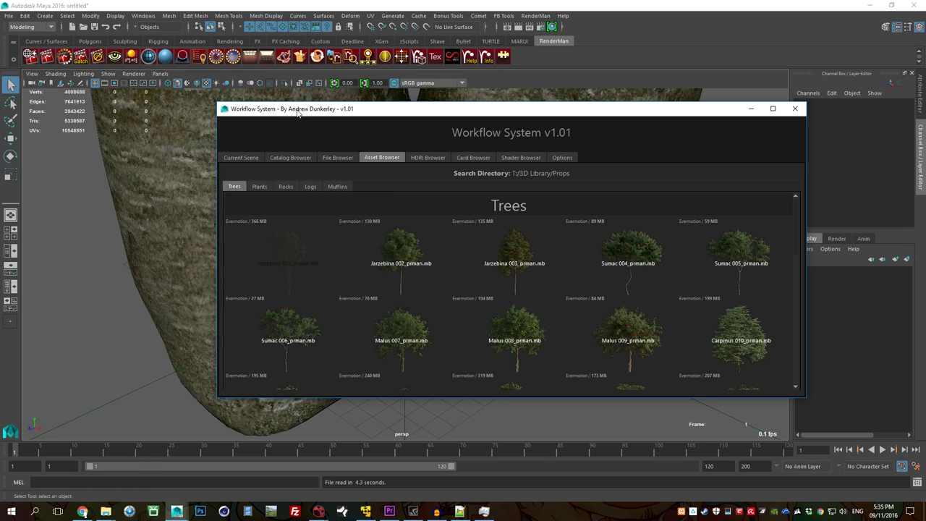
drag(297, 112, 813, 129)
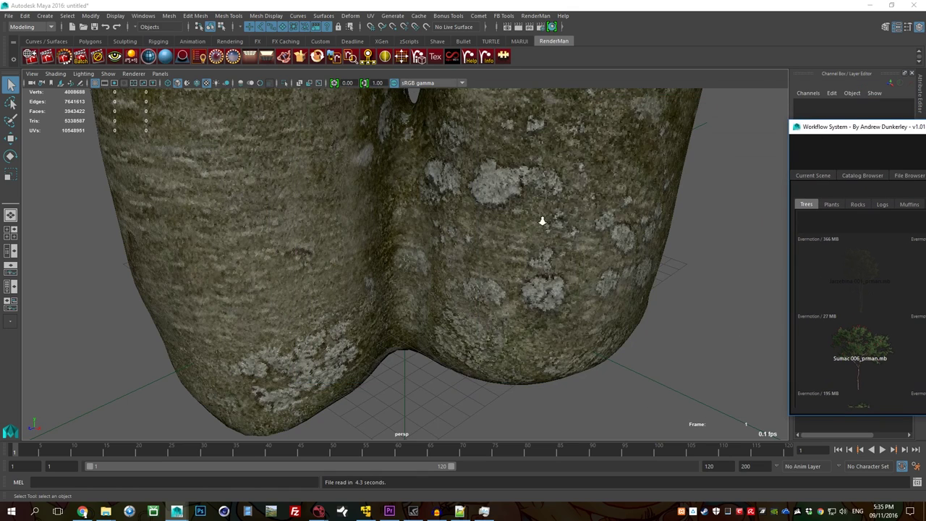
scroll(542, 220, down, 10)
click(323, 106)
scroll(437, 209, down, 5)
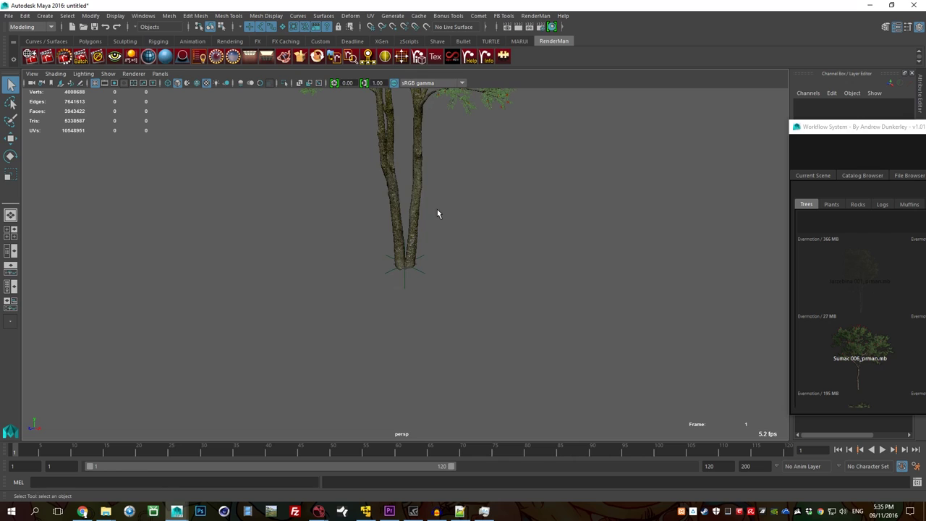
alt+middle_drag(474, 151, 482, 297)
scroll(481, 273, down, 5)
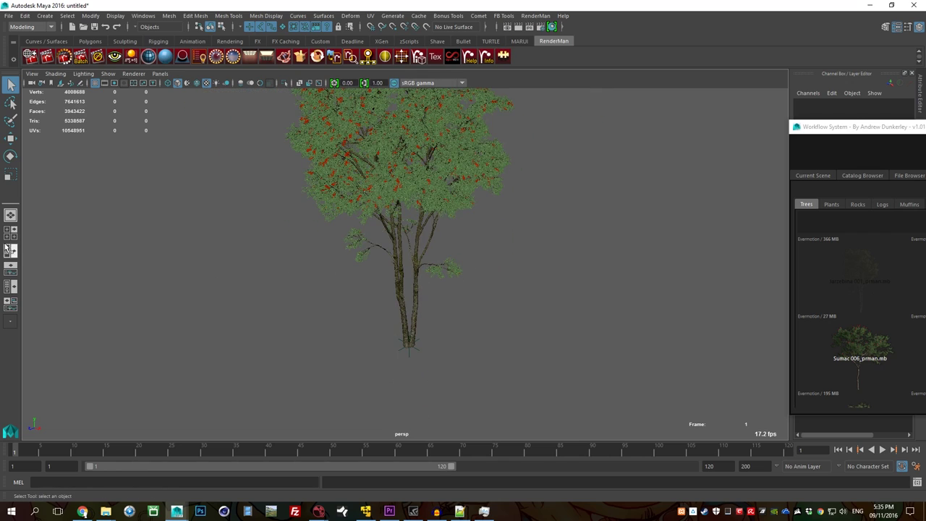
Open the Outliner and select the Jarzebina 001 tree's locator.
click(143, 16)
click(180, 99)
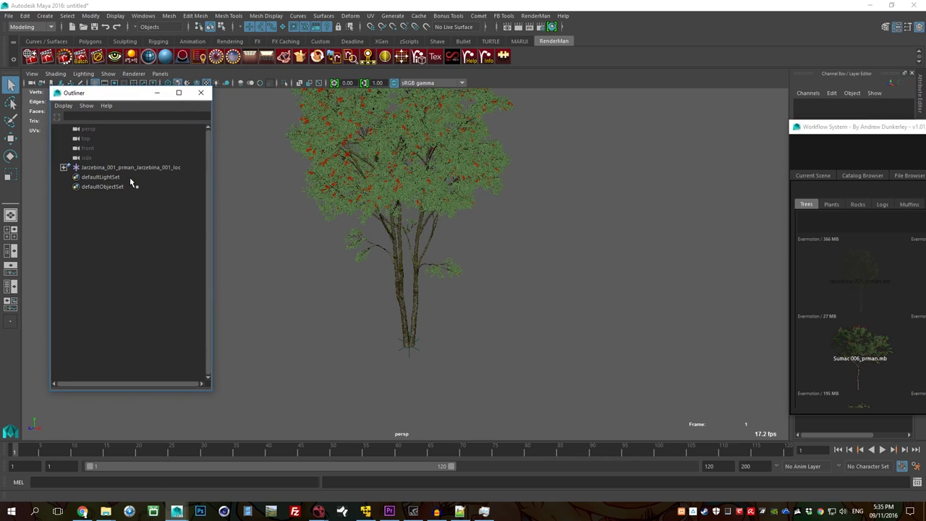
click(132, 178)
click(410, 346)
Try moving the Jarzebina 001 tree by its locator with the Move tool, and undo the move.
key(w)
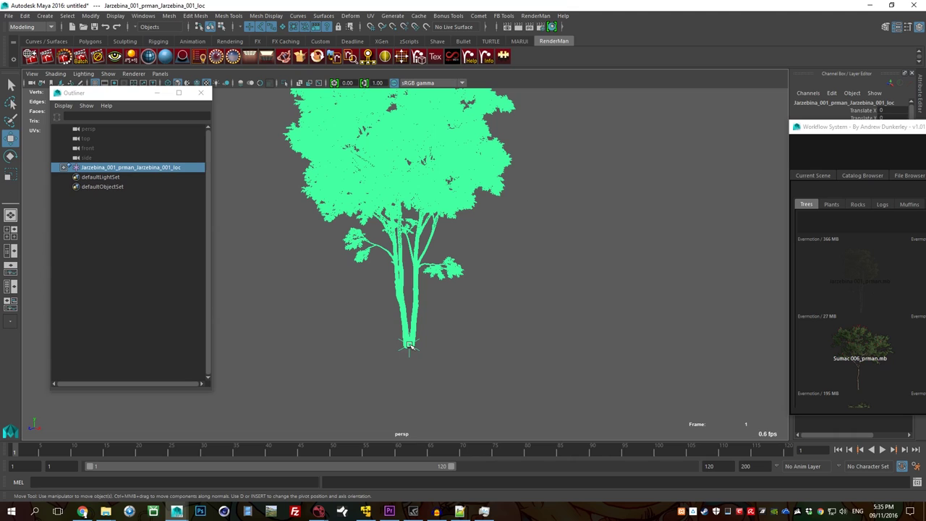
drag(410, 346, 354, 343)
key(ctrl+z)
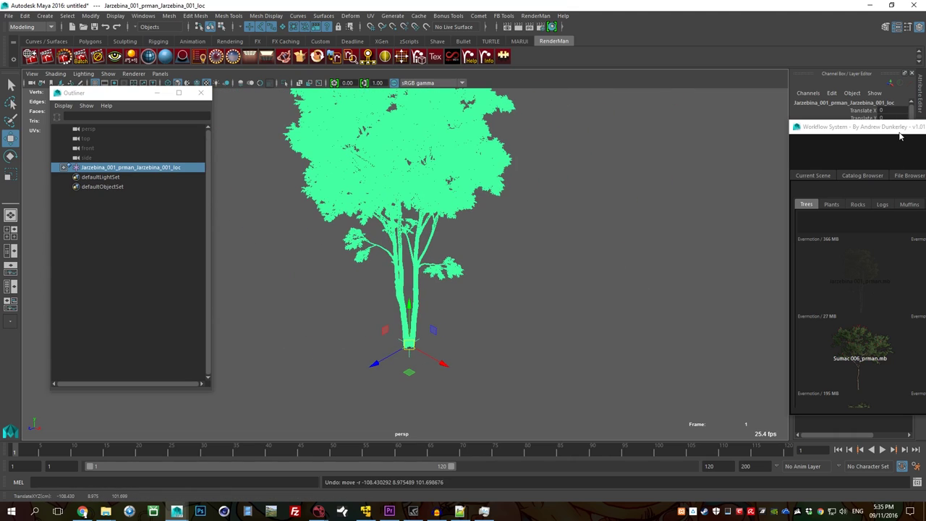
Bring back the asset browser and import the Malus 008_prman.mb tree.
drag(900, 134, 390, 88)
scroll(571, 227, down, 1)
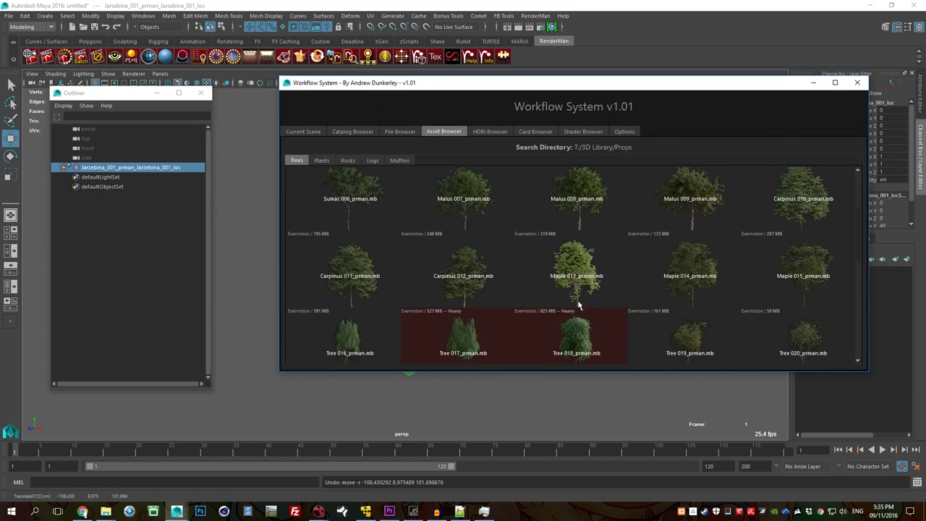
click(573, 242)
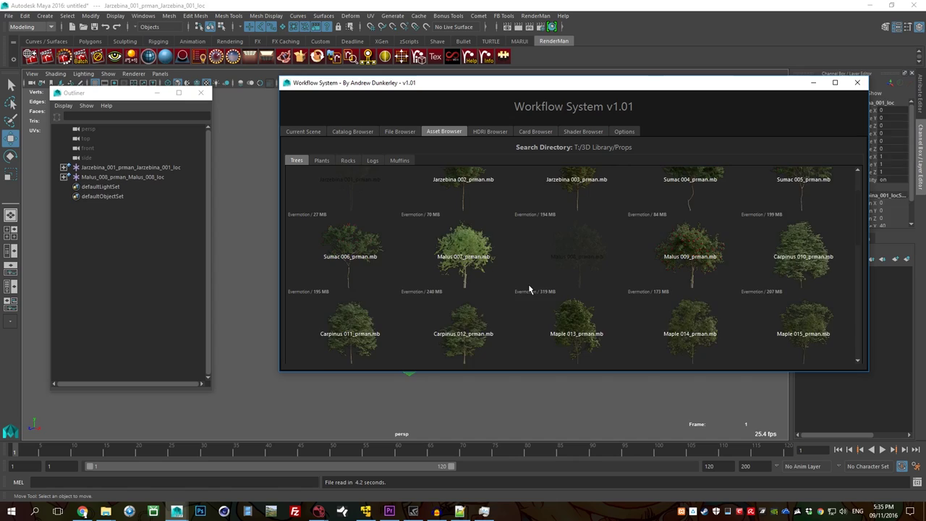
Move the Malus 008 tree by its locator along the ground, clear of the Jarzebina tree.
scroll(530, 288, down, 2)
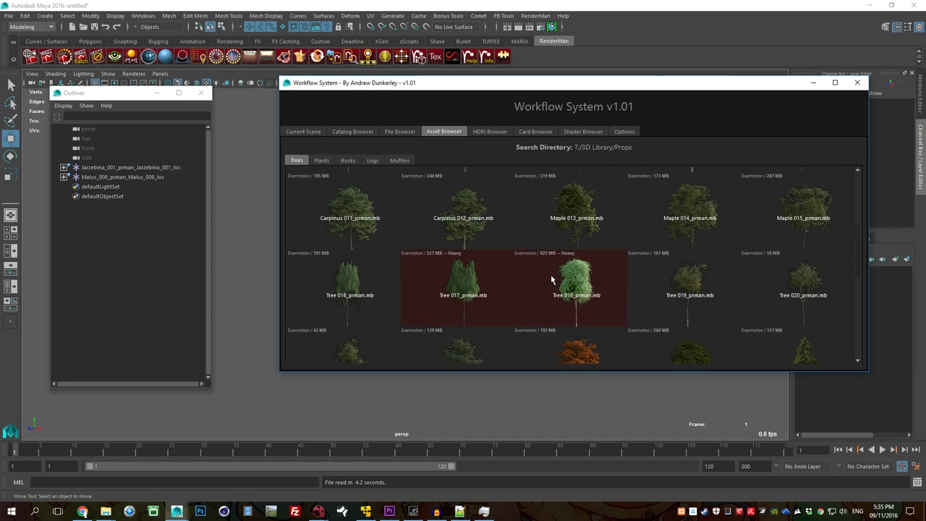
scroll(551, 274, down, 3)
drag(475, 87, 923, 116)
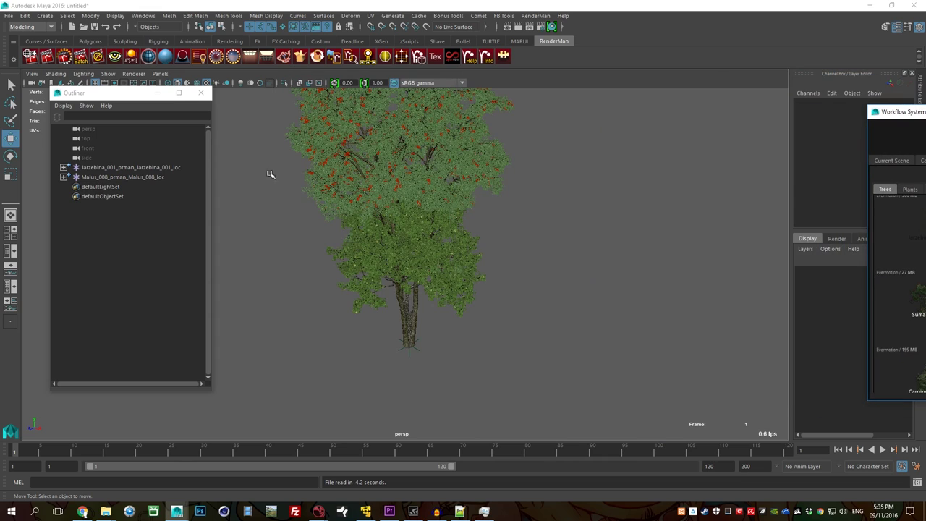
click(137, 177)
drag(412, 375, 550, 311)
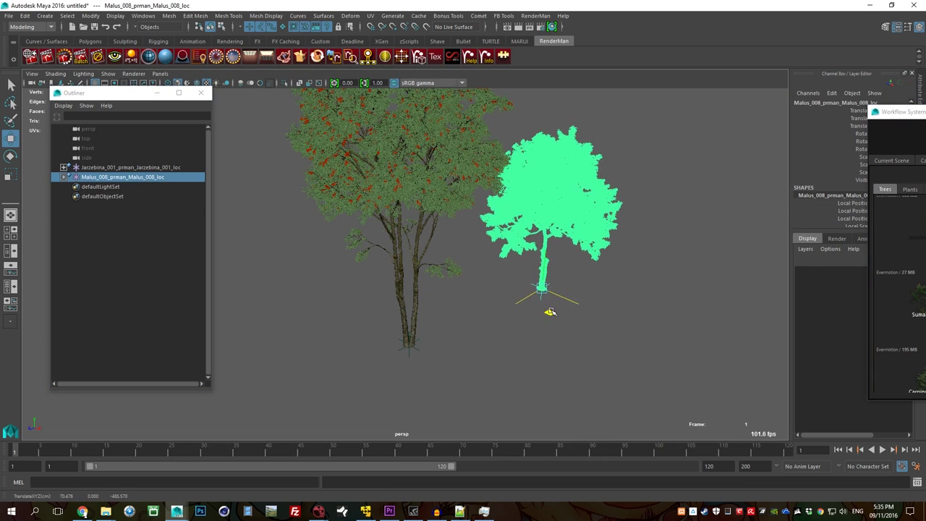
click(569, 319)
Import the Malus 007_prman.mb tree from the asset browser and uncover the viewport.
alt+right_drag(568, 318, 432, 306)
alt+middle_drag(432, 306, 396, 306)
drag(904, 112, 433, 85)
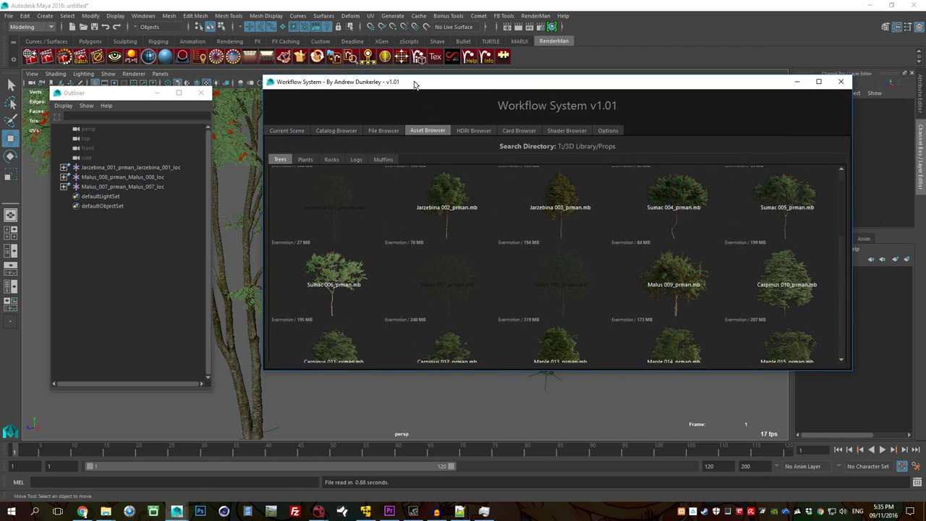
drag(414, 84, 923, 118)
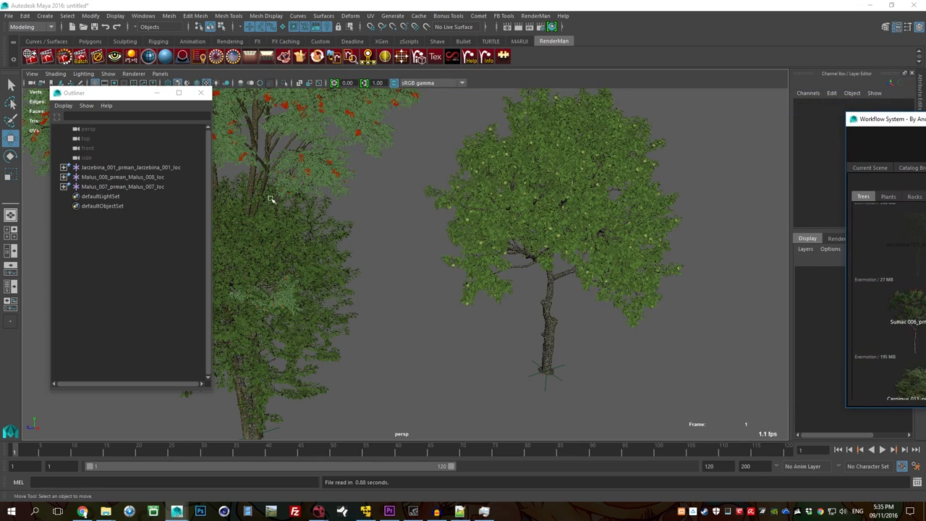
Move the Malus 007 tree by its locator so it stands apart from the other two trees.
click(118, 187)
key(f)
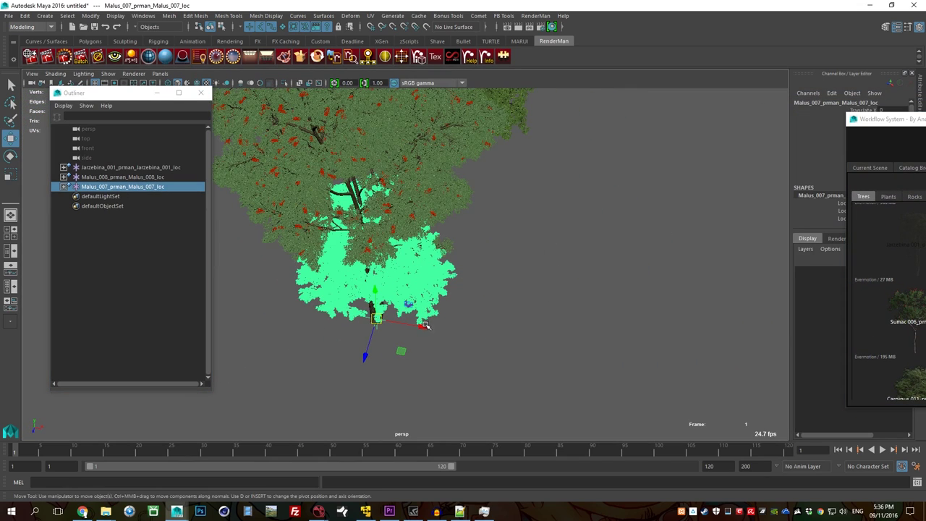
drag(427, 326, 337, 190)
alt+drag(336, 191, 414, 235)
click(451, 335)
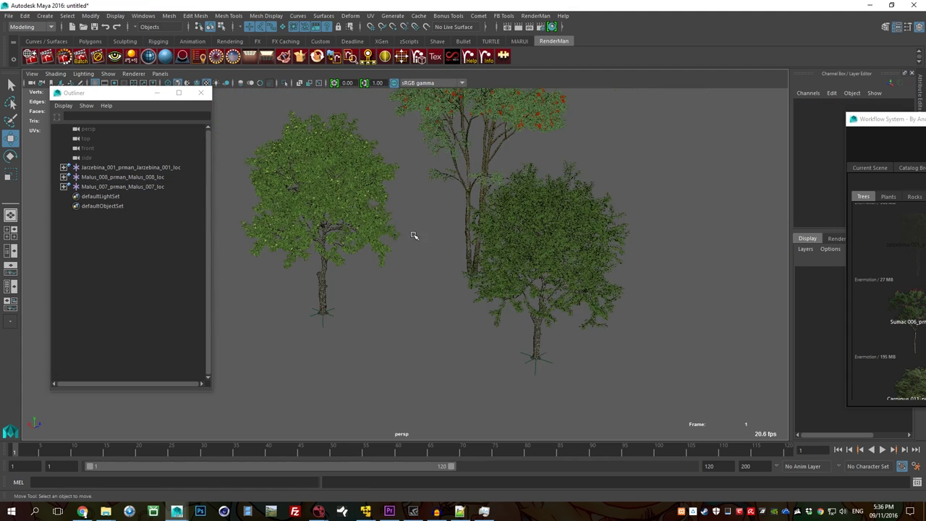
Browse the Plants category of the asset library and import the fernBrackenPteridium_prman.mb ferns.
drag(924, 120, 325, 73)
click(287, 150)
scroll(381, 304, down, 5)
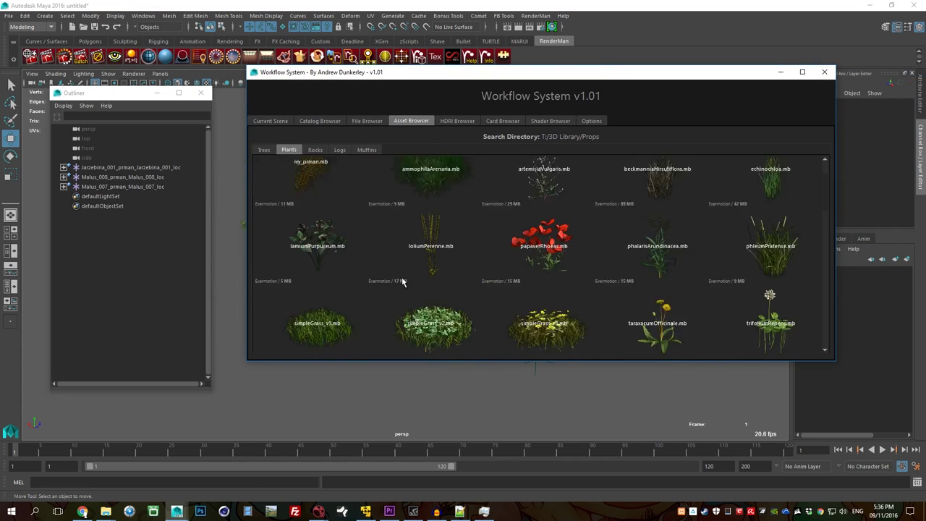
scroll(383, 275, down, 5)
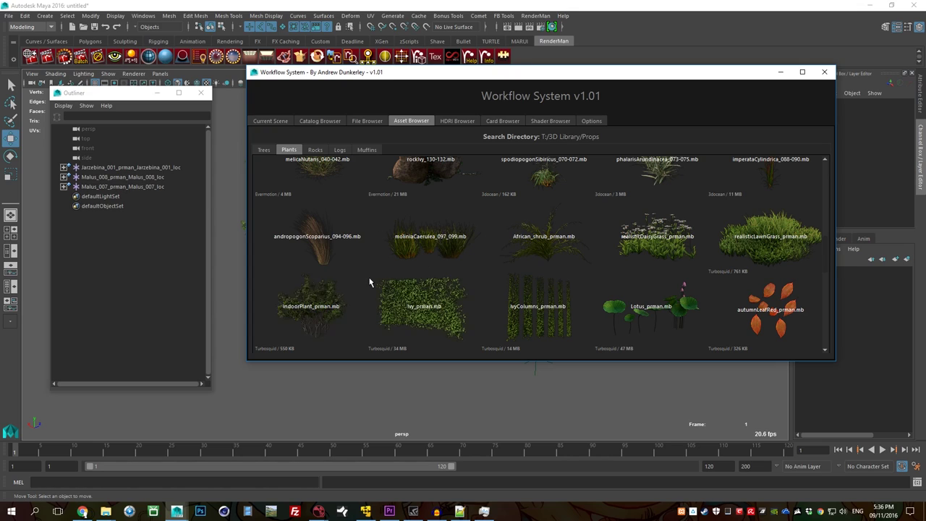
scroll(372, 280, up, 3)
scroll(369, 282, down, 10)
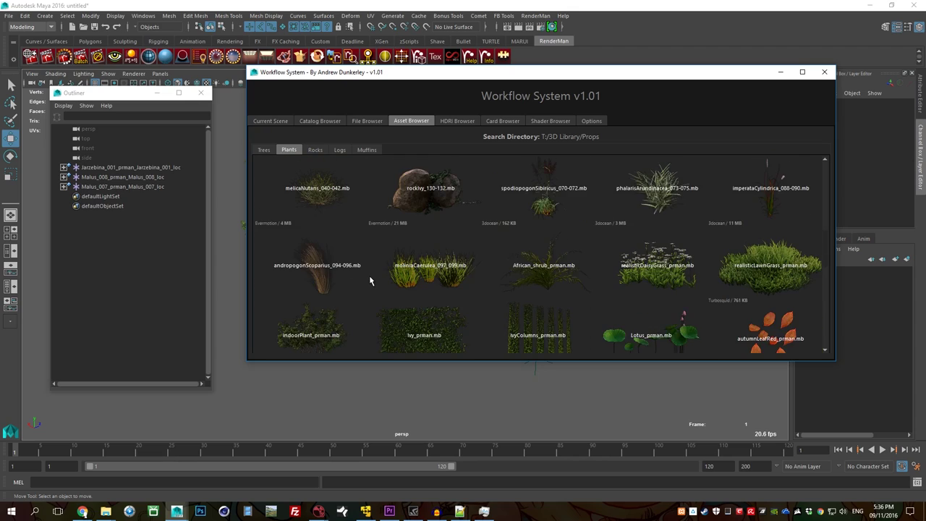
double_click(370, 278)
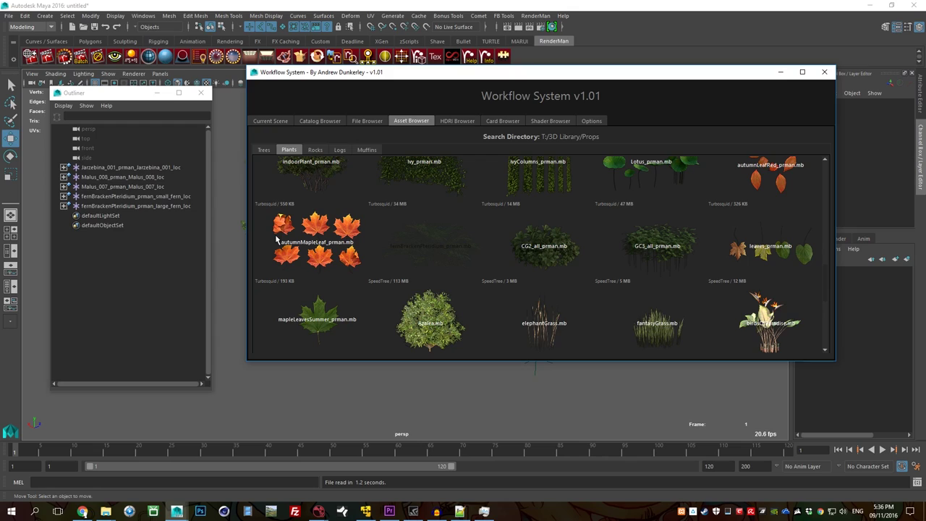
Import autumnMapleLeaf_prman.mb and Lotus_prman.mb, and bring the plants at the tree base into close view.
double_click(316, 246)
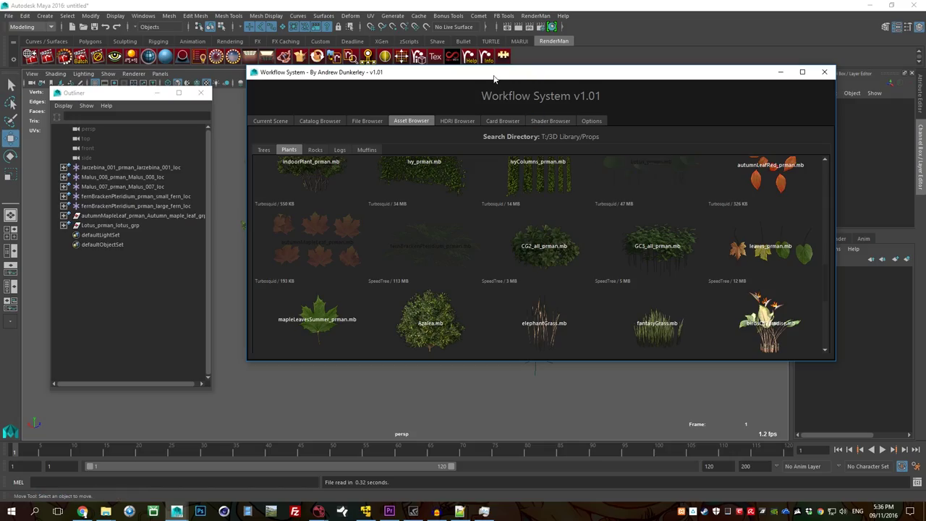
drag(348, 76, 925, 94)
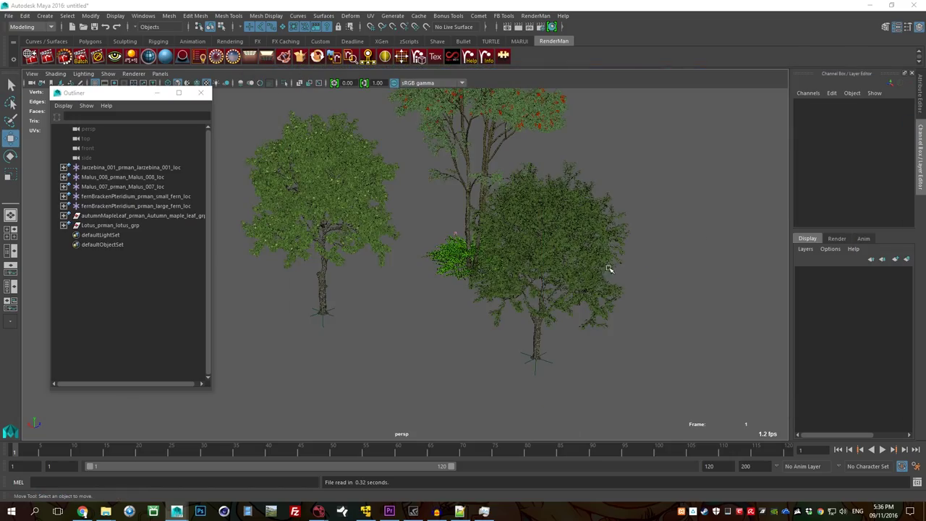
scroll(350, 283, up, 4)
alt+drag(350, 283, 456, 178)
scroll(456, 178, up, 2)
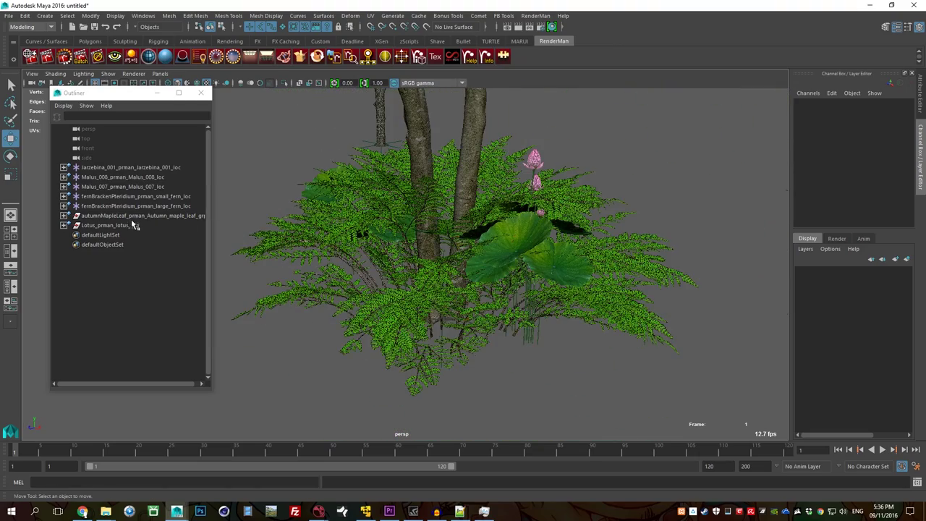
Move the autumn maple leaf group out of the ferns along Z to about -152.6.
click(145, 215)
key(f)
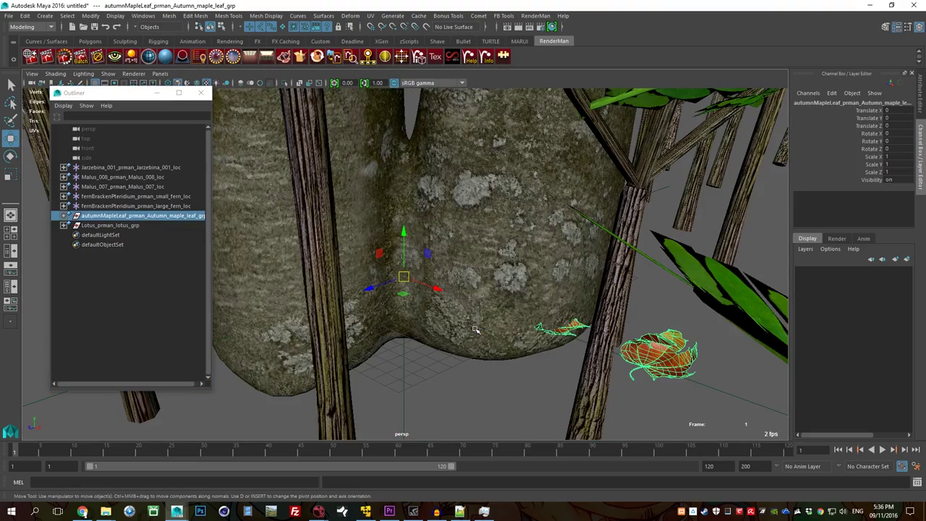
alt+right_drag(605, 333, 473, 312)
drag(361, 281, 455, 265)
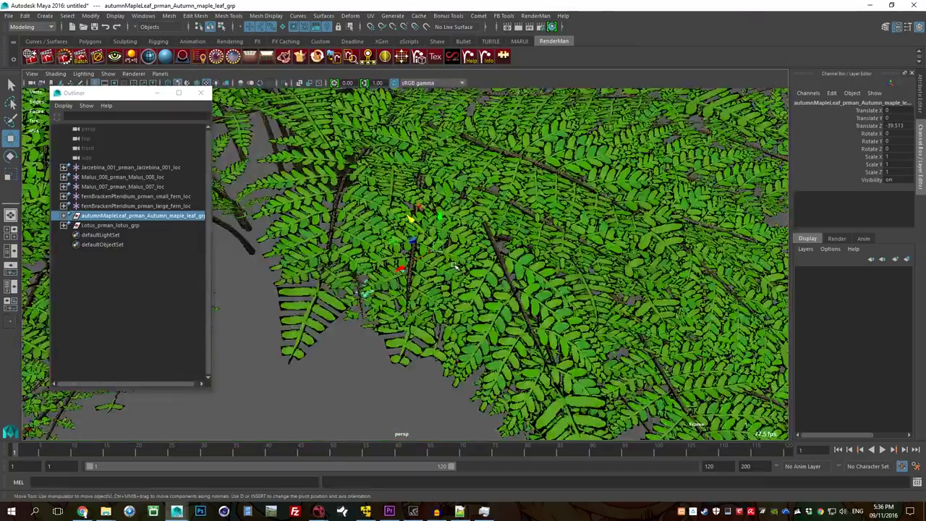
alt+right_drag(454, 265, 374, 248)
alt+drag(374, 249, 314, 221)
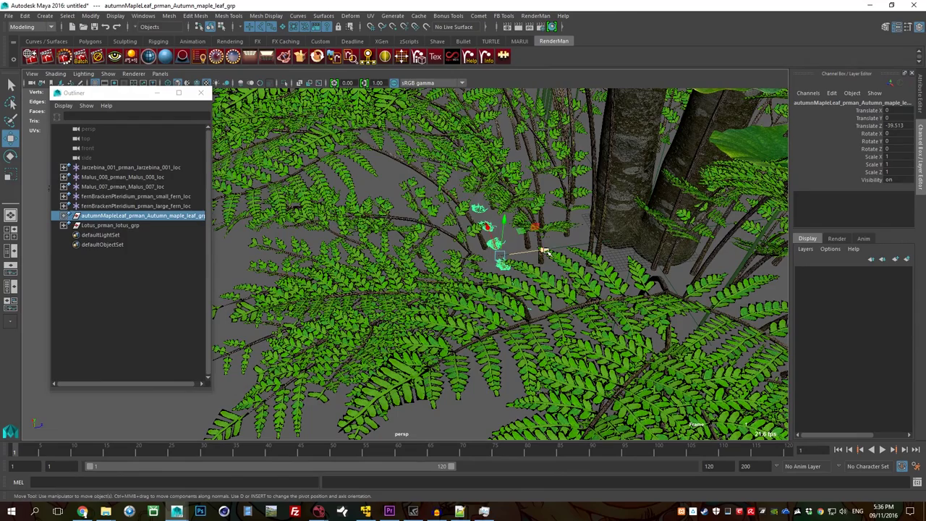
drag(544, 250, 81, 318)
Examine the autumn maple leaves up close, unselected, from several angles.
key(f)
alt+drag(403, 266, 545, 256)
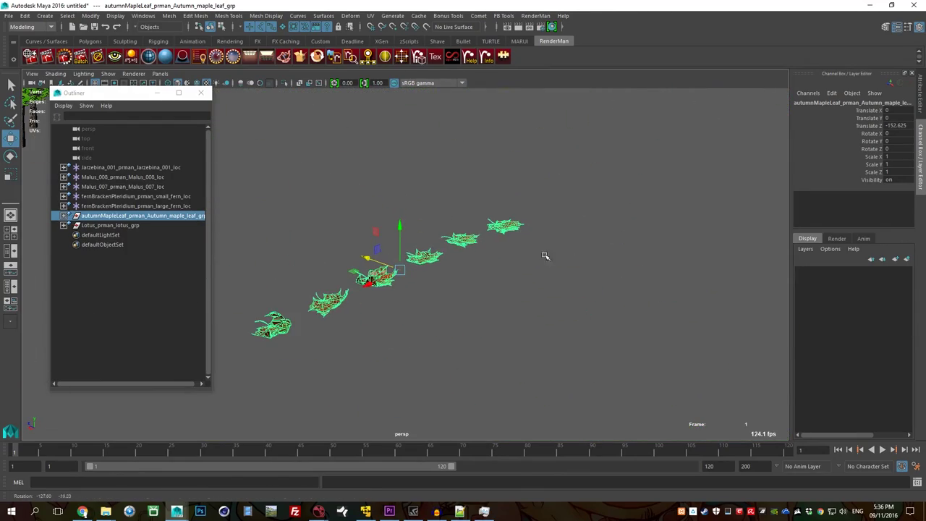
click(376, 315)
scroll(347, 314, up, 2)
alt+middle_drag(347, 314, 427, 252)
alt+drag(427, 252, 379, 238)
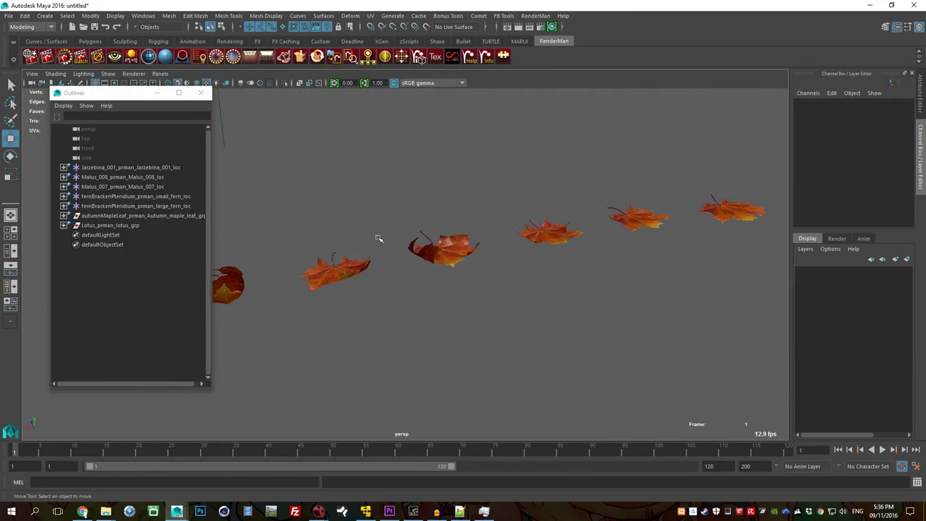
alt+right_drag(378, 239, 312, 277)
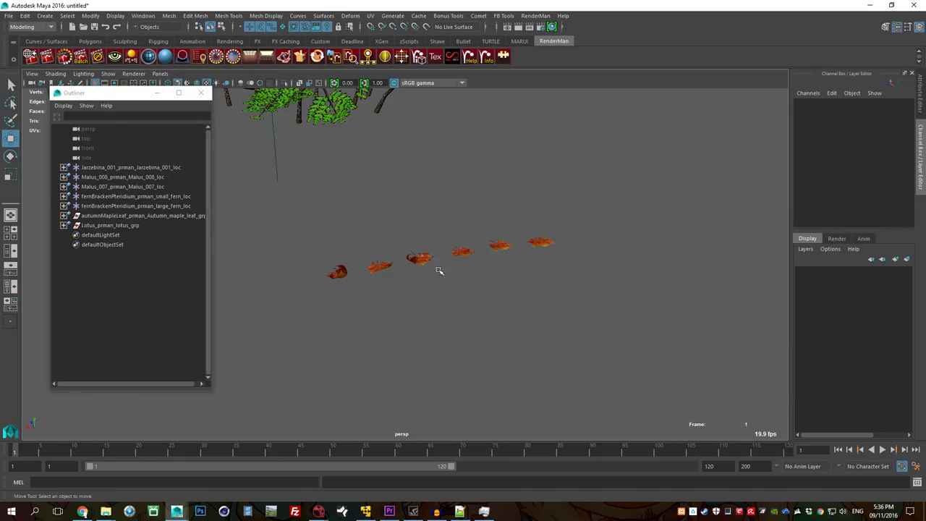
Move the large bracken fern by its locator away from the tree trunks along Z to about -306.6.
scroll(334, 197, down, 2)
alt+middle_drag(338, 208, 477, 333)
alt+right_drag(477, 333, 378, 262)
alt+middle_drag(379, 263, 471, 330)
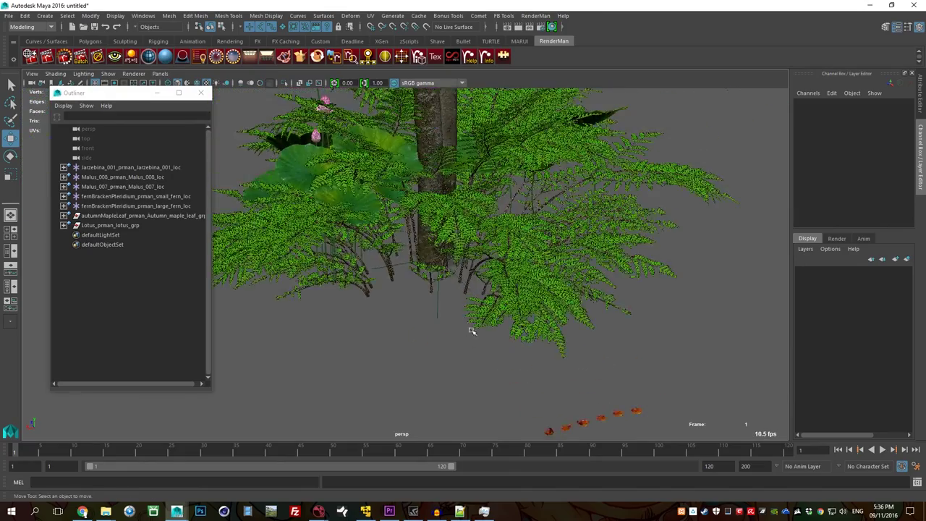
alt+drag(471, 330, 550, 294)
alt+drag(425, 253, 516, 238)
click(139, 206)
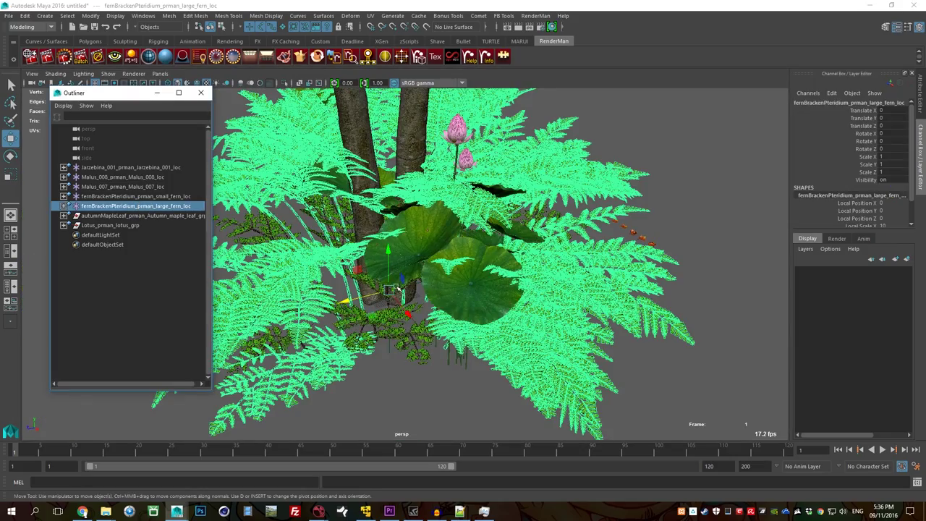
alt+drag(342, 302, 761, 124)
alt+drag(414, 228, 434, 205)
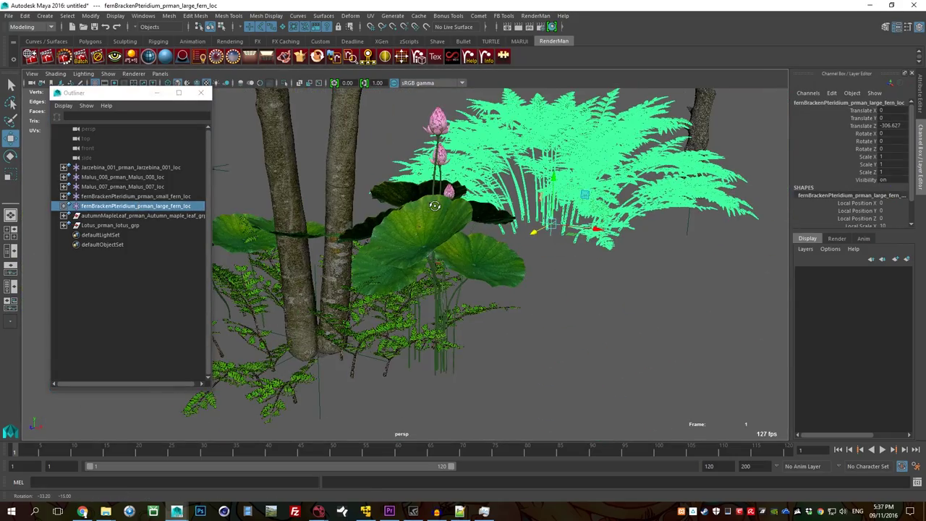
Move the small bracken fern by its locator away from the tree trunks along X to about -180.9.
click(130, 196)
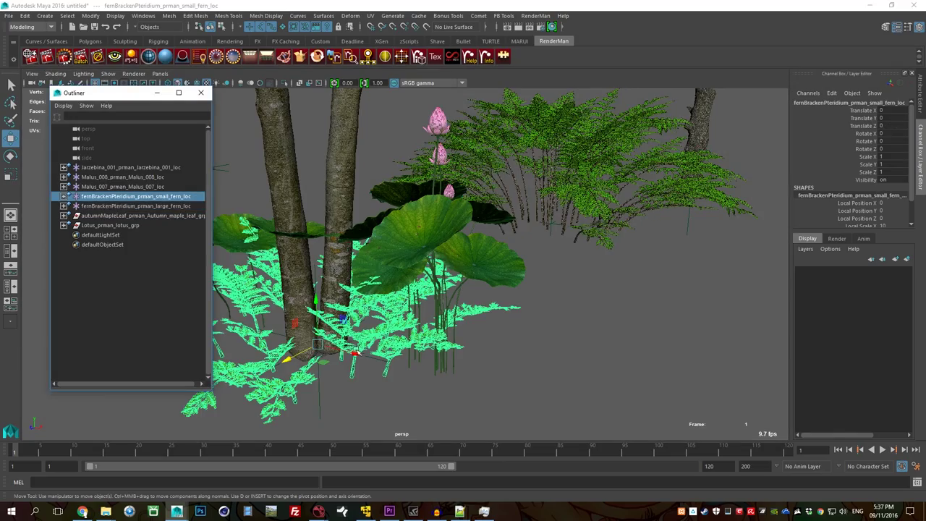
alt+drag(290, 289, 554, 283)
alt+drag(319, 239, 622, 279)
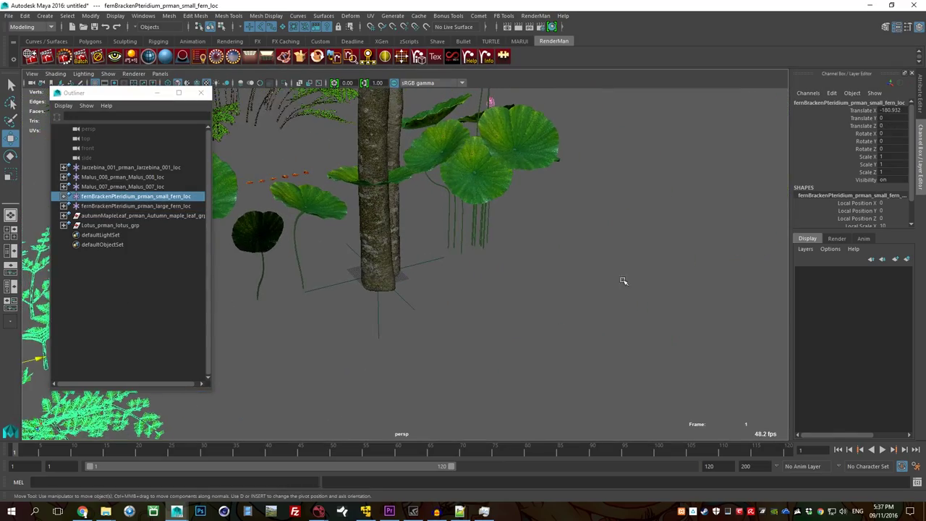
click(623, 279)
alt+right_drag(623, 279, 401, 250)
alt+middle_drag(352, 221, 540, 240)
alt+drag(539, 240, 565, 222)
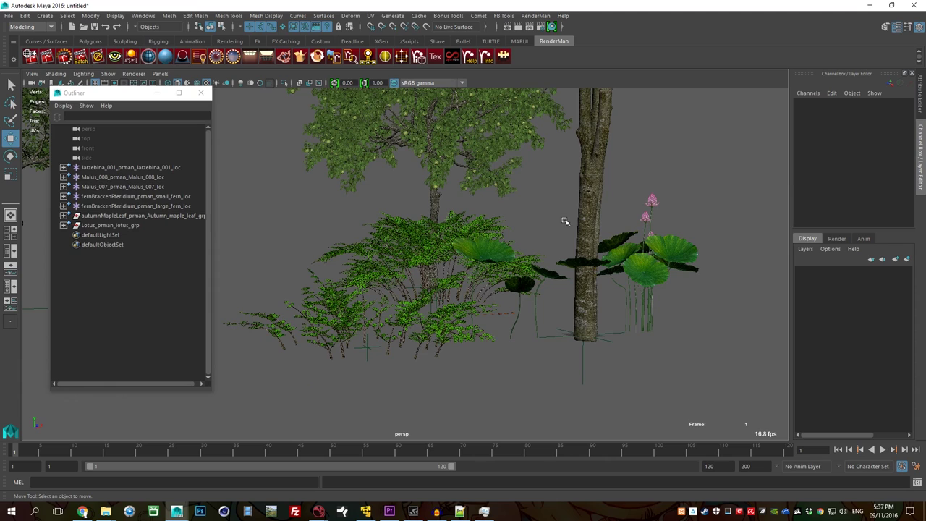
Bring back the Workflow System window and view the Rocks and Muffins asset categories.
drag(925, 109, 213, 102)
scroll(290, 233, up, 3)
click(215, 178)
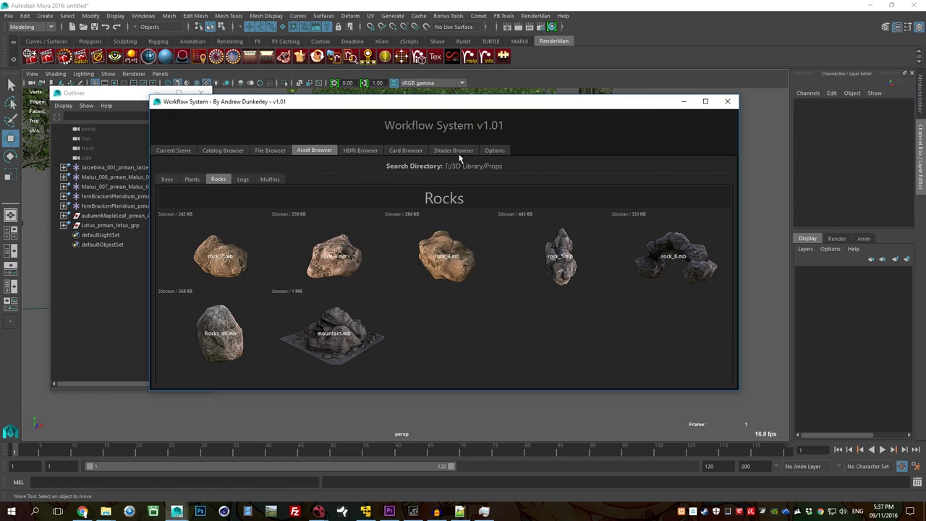
click(271, 179)
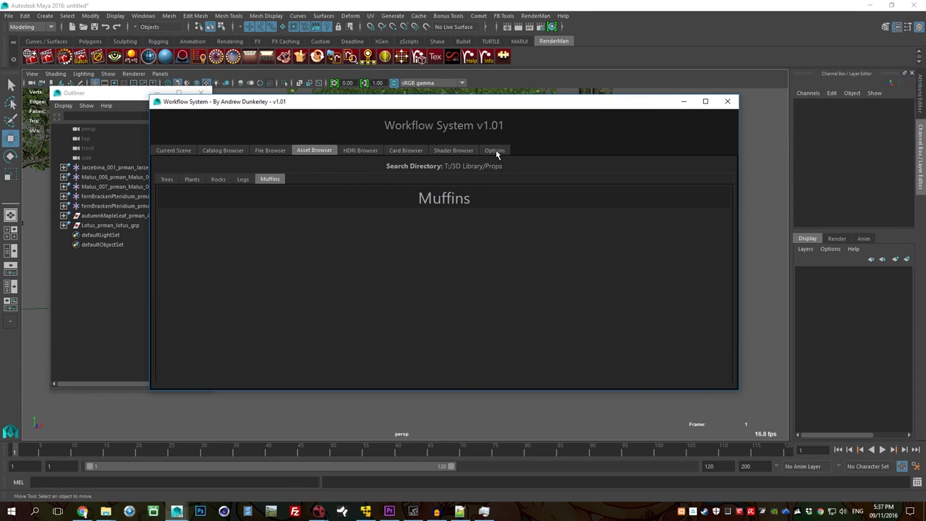
Remove Muffins from the asset keywords, update the options and rescan the asset library.
click(495, 151)
drag(343, 230, 316, 232)
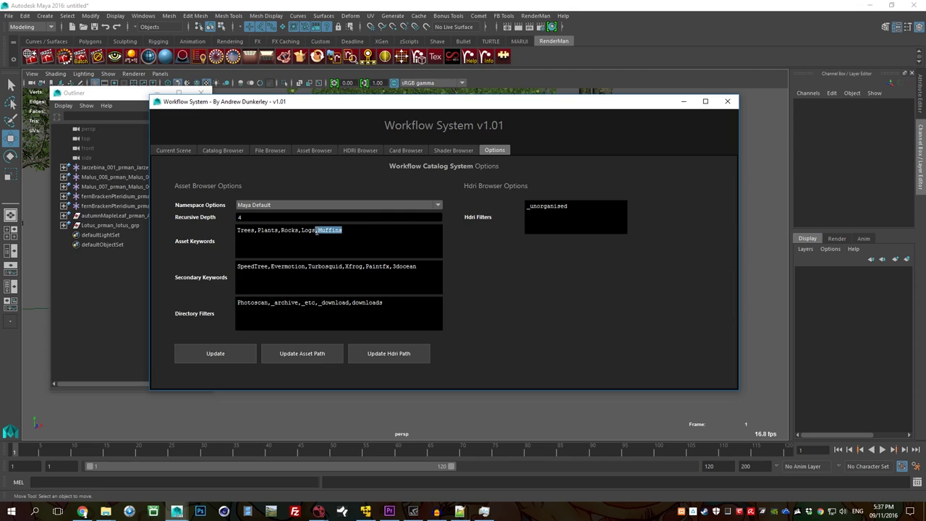
key(BackSpace)
click(239, 349)
click(315, 149)
click(421, 266)
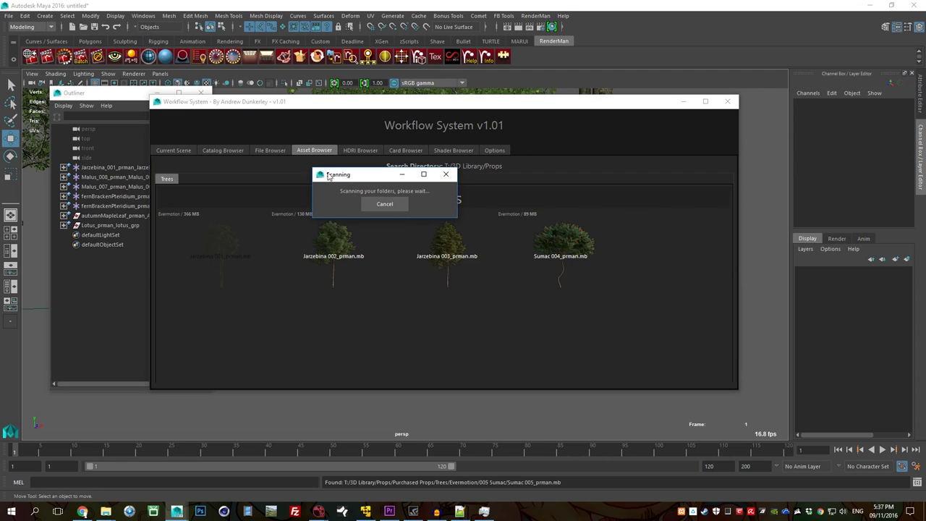
Reposition the Workflow System window and the Outliner side by side, and select the small bracken fern locator.
drag(346, 176, 178, 258)
drag(228, 101, 431, 119)
drag(179, 101, 199, 95)
click(155, 191)
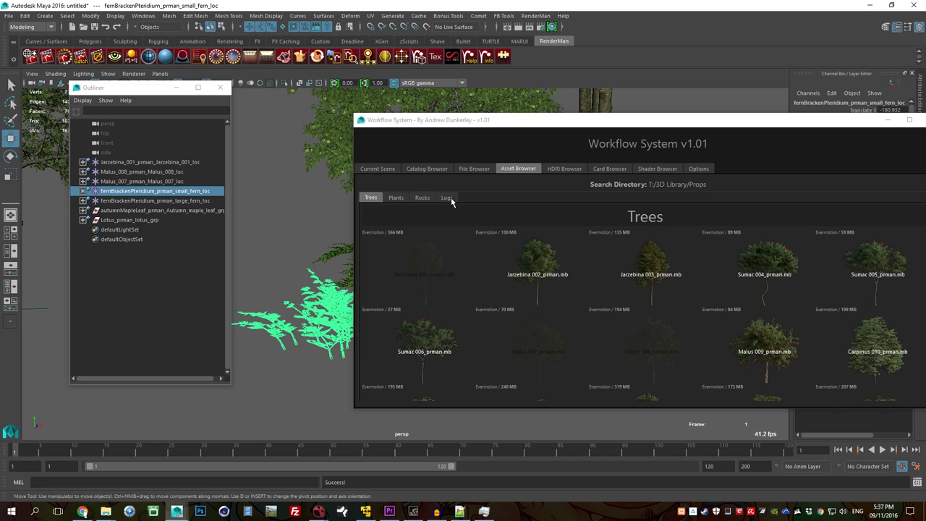
drag(507, 120, 398, 107)
Compare the asset keywords in the options with the categories offered in the asset browser.
click(591, 154)
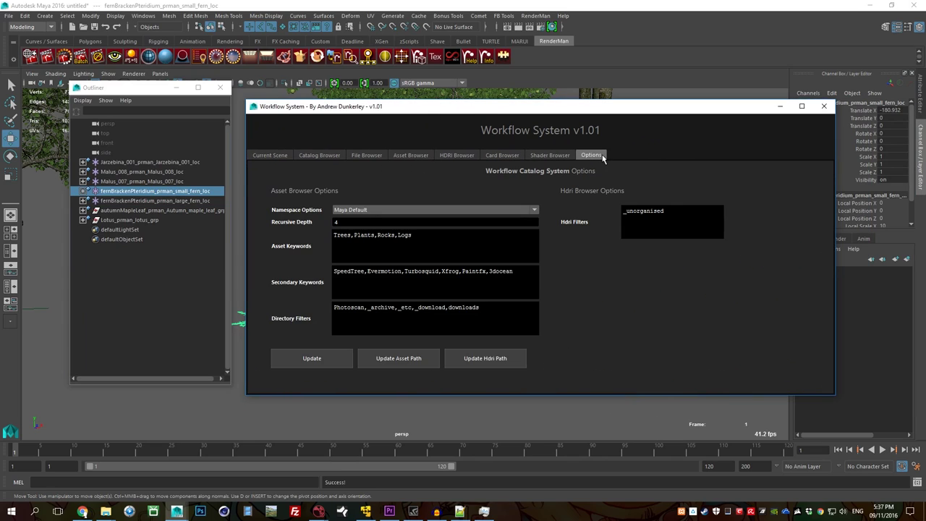
click(409, 156)
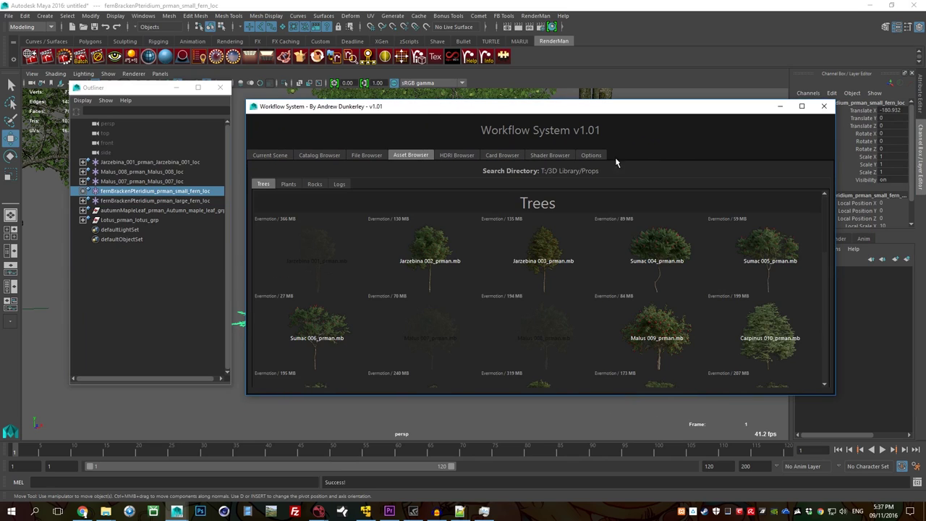
click(591, 155)
drag(426, 234, 334, 236)
click(423, 242)
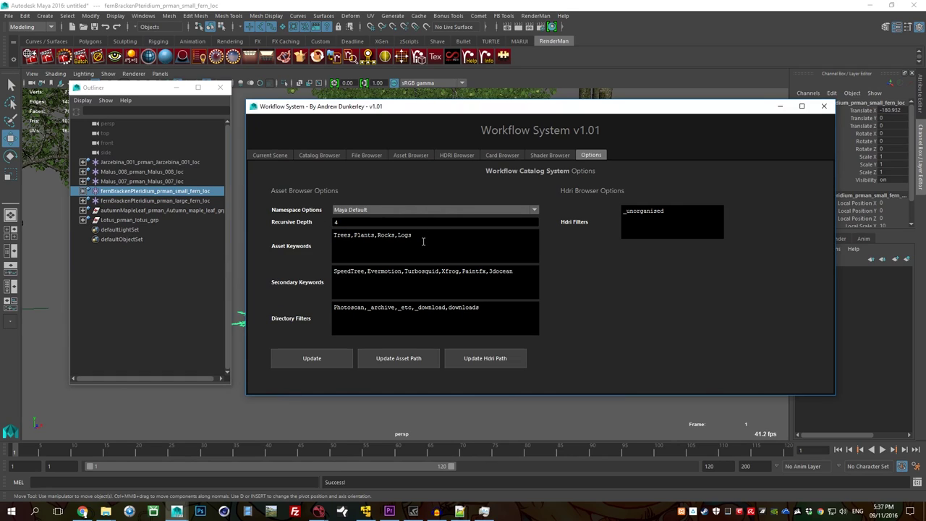
click(410, 156)
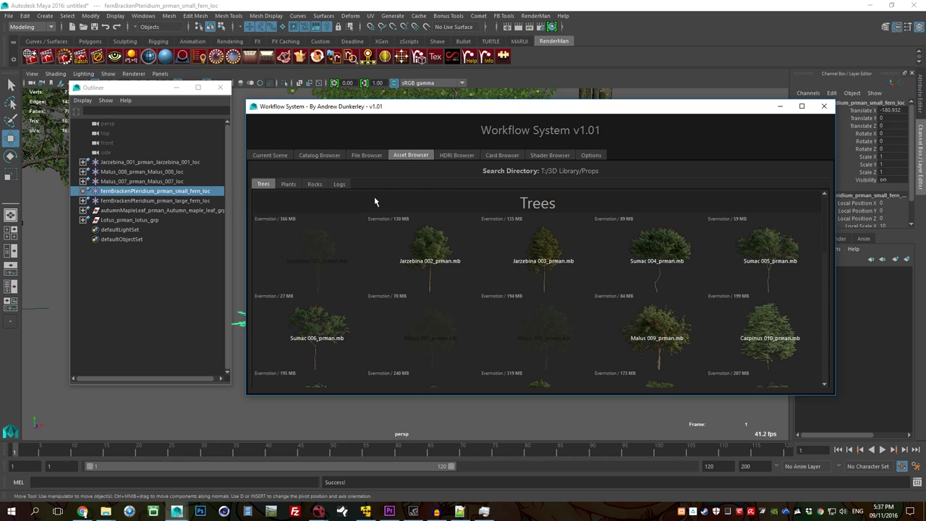
Browse the assets in the Trees, Plants and Rocks categories.
scroll(400, 241, down, 2)
scroll(400, 241, up, 2)
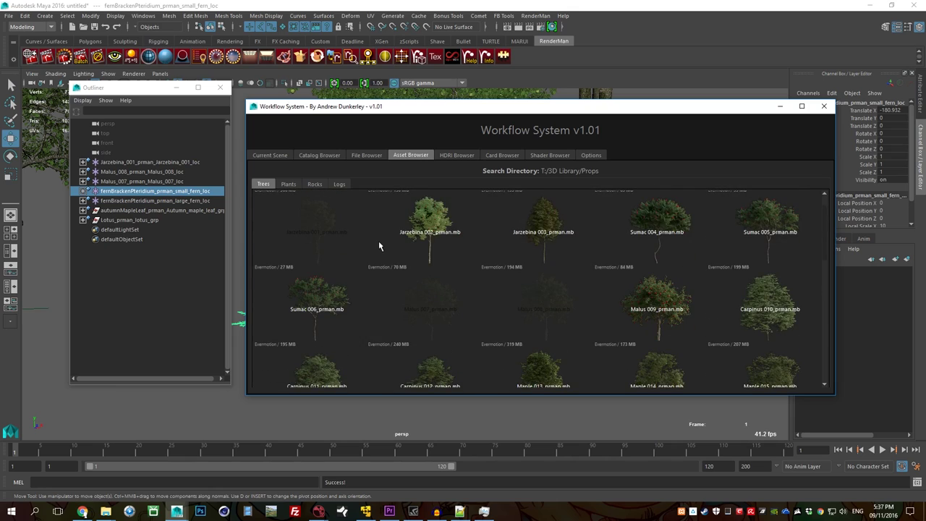
click(288, 183)
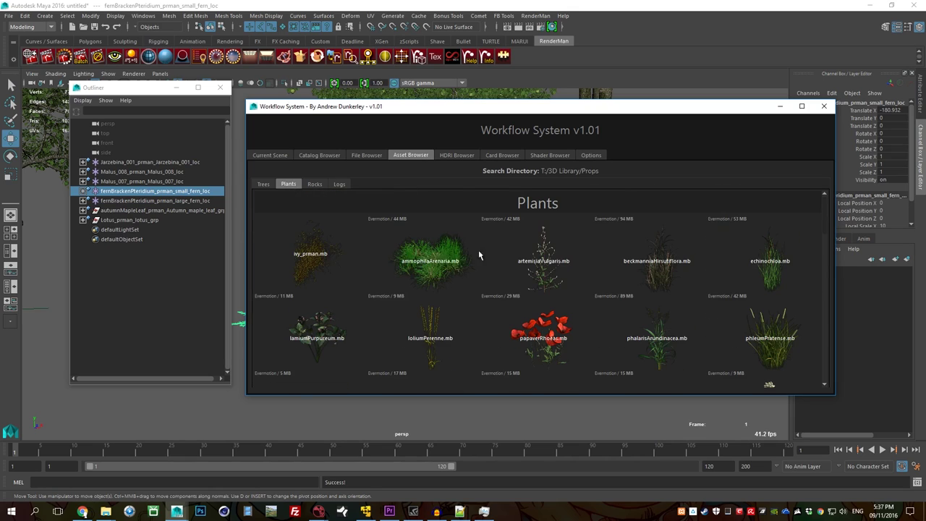
scroll(347, 200, down, 2)
click(315, 184)
Import logRound_prman.mb from the Logs category and bring the tree base into view.
click(339, 184)
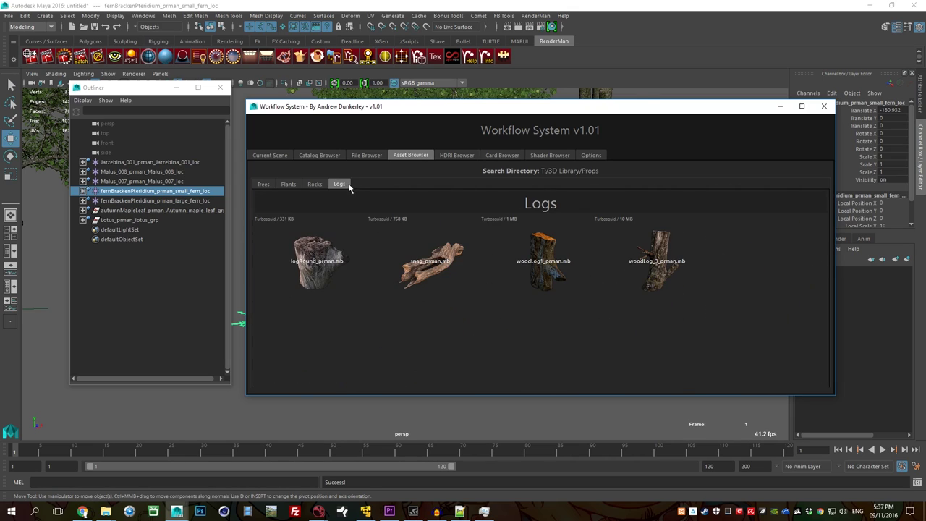
click(341, 264)
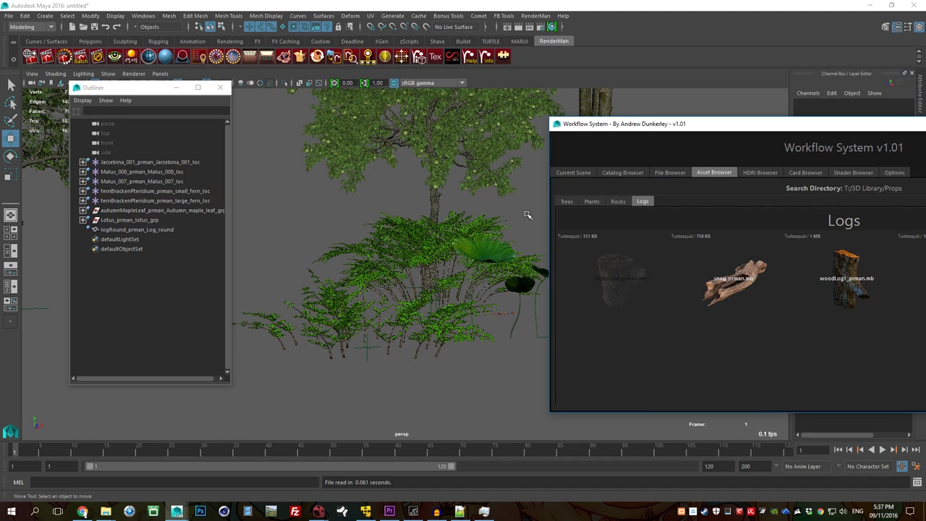
alt+drag(459, 294, 176, 239)
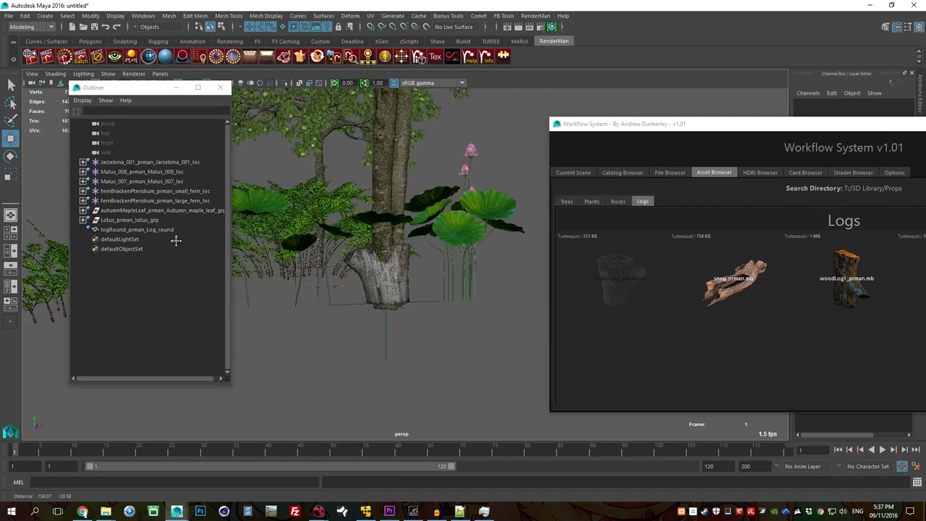
alt+drag(341, 246, 547, 368)
Move the round log out from the tree trunks and view it up close, unselected.
click(196, 229)
alt+drag(521, 354, 300, 316)
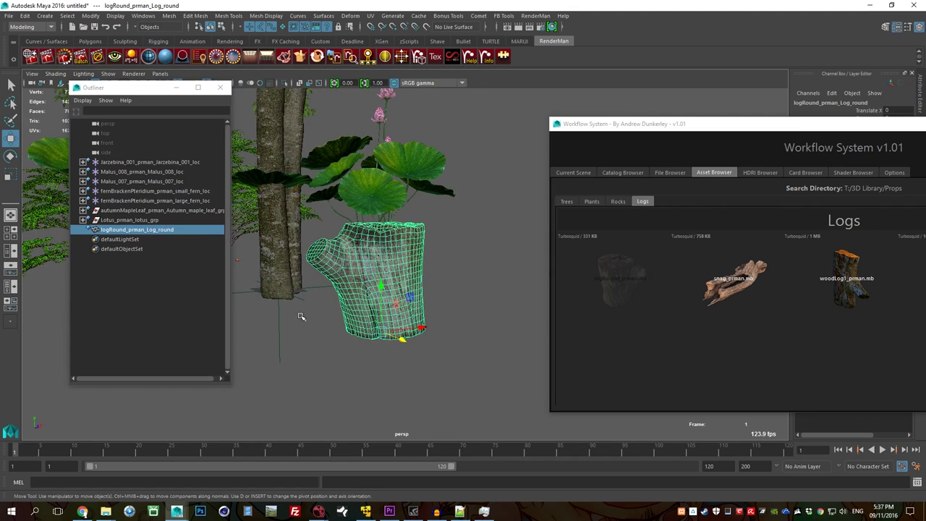
click(469, 312)
scroll(412, 302, up, 3)
alt+drag(341, 293, 371, 290)
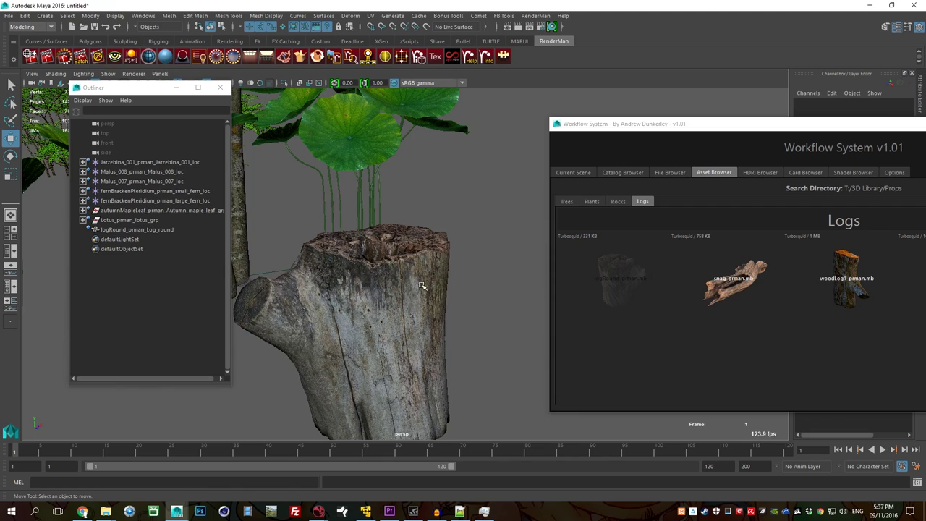
Return the file browser to the T:/3D Library/Props root and choose Reference as the load mode.
drag(652, 125, 320, 74)
click(338, 123)
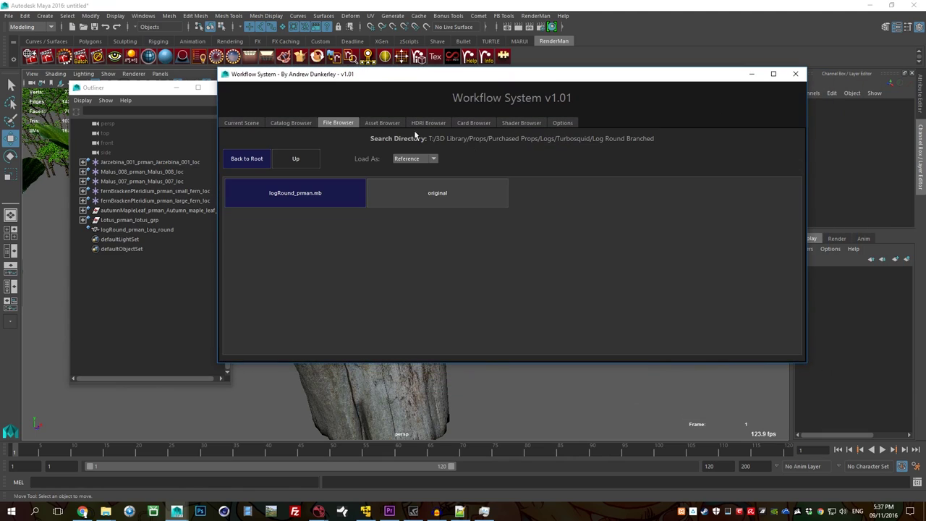
click(247, 159)
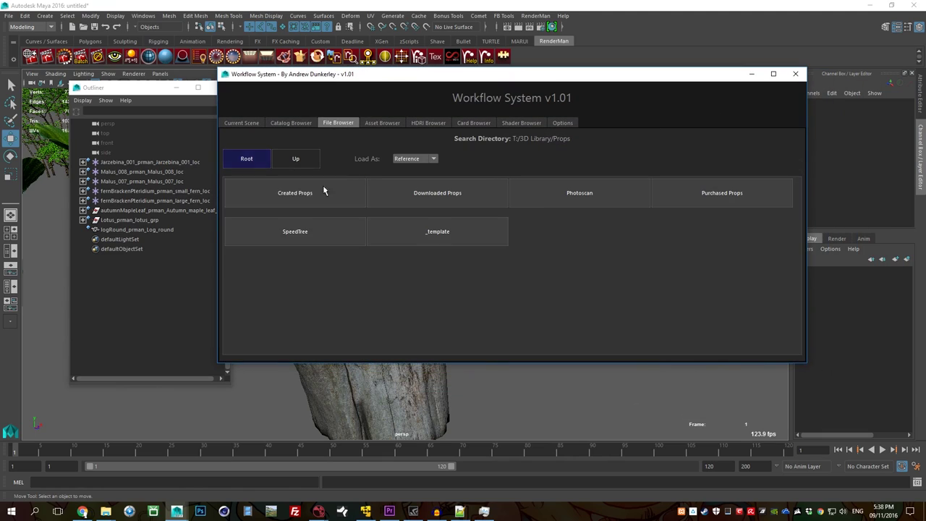
click(412, 159)
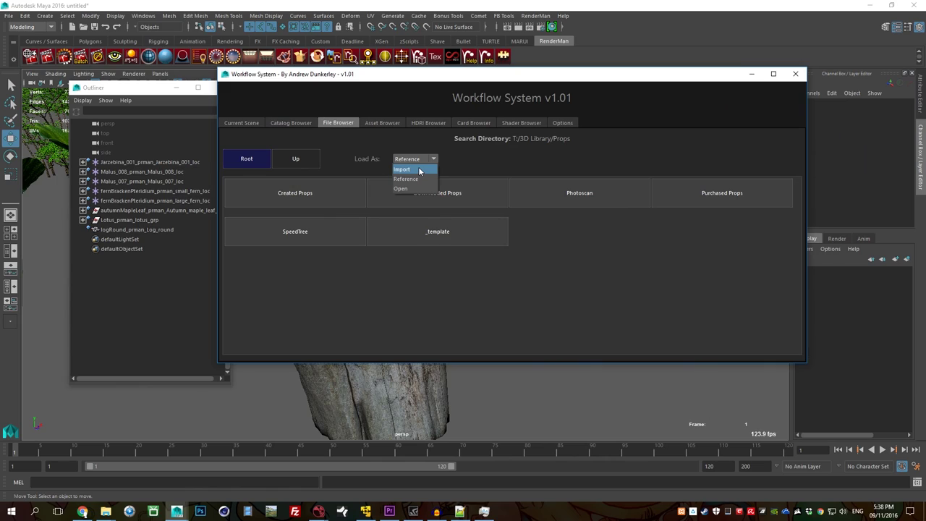
click(420, 178)
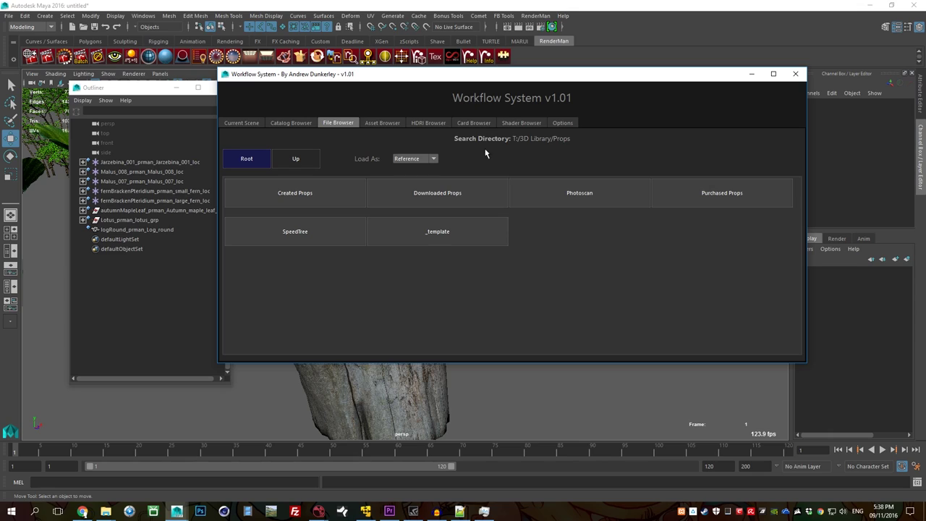
Check the asset directory path defined in the options and close its dialog without redefining it.
click(563, 123)
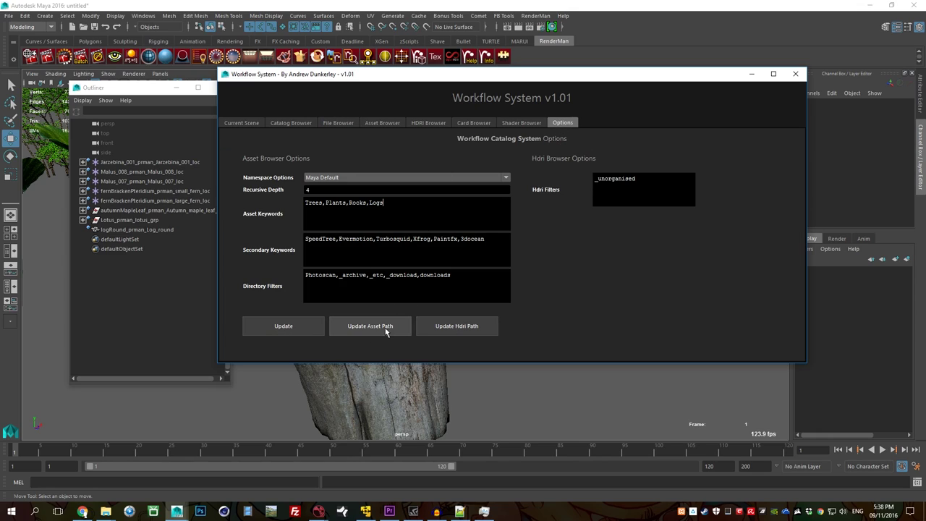
click(373, 330)
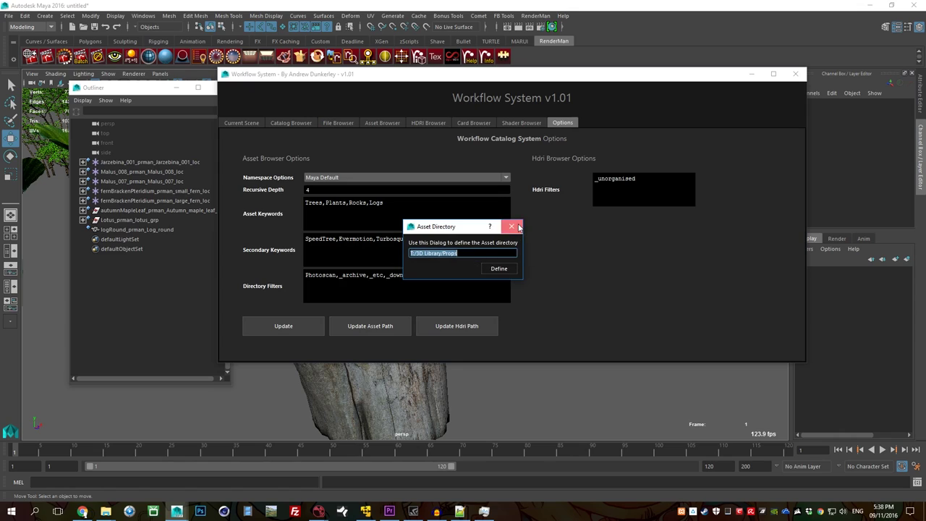
click(511, 227)
Compare the asset and file browsers, and navigate the folders to Purchased Props/Trees/Evermotion/001 Jarzebina.
click(393, 124)
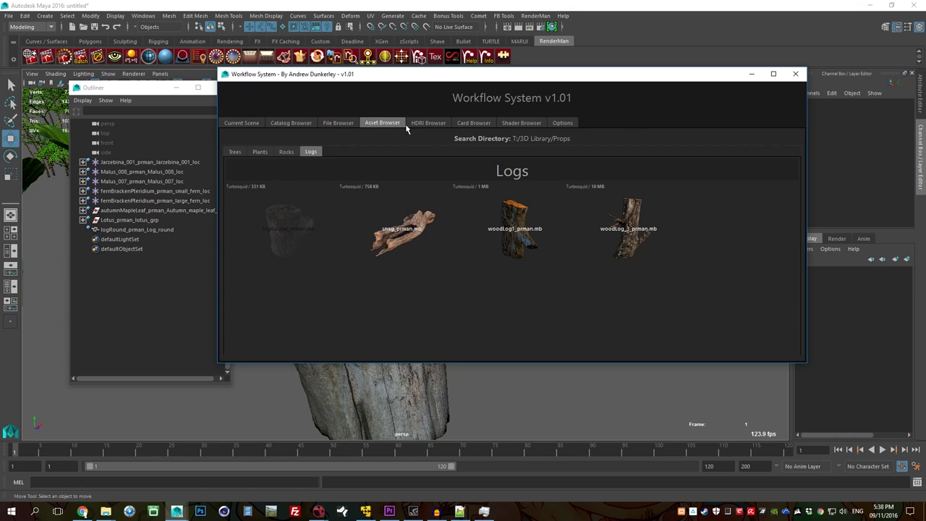
click(336, 124)
click(388, 121)
click(339, 123)
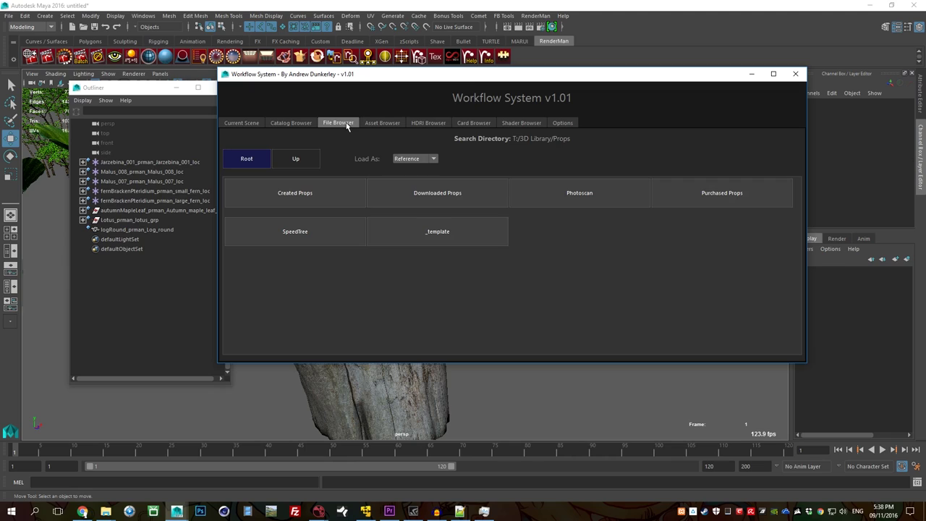
click(713, 194)
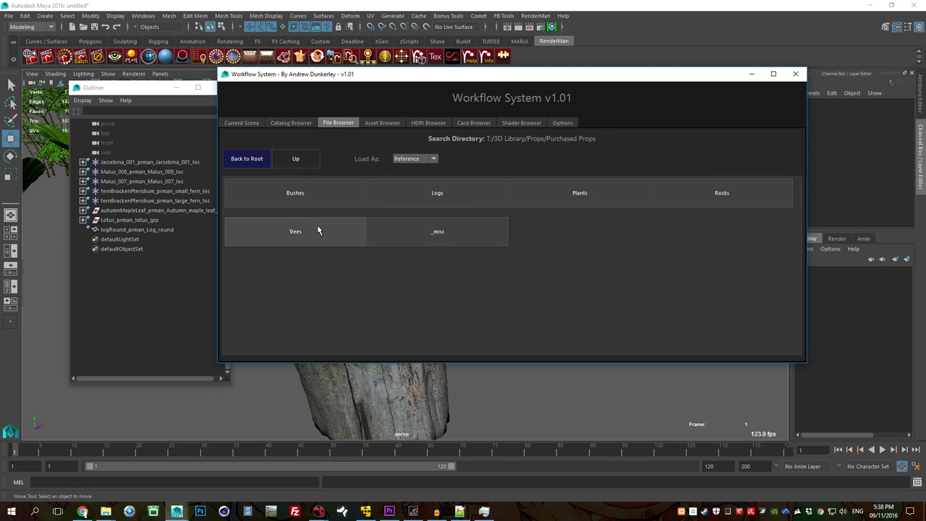
click(317, 225)
click(318, 201)
click(304, 198)
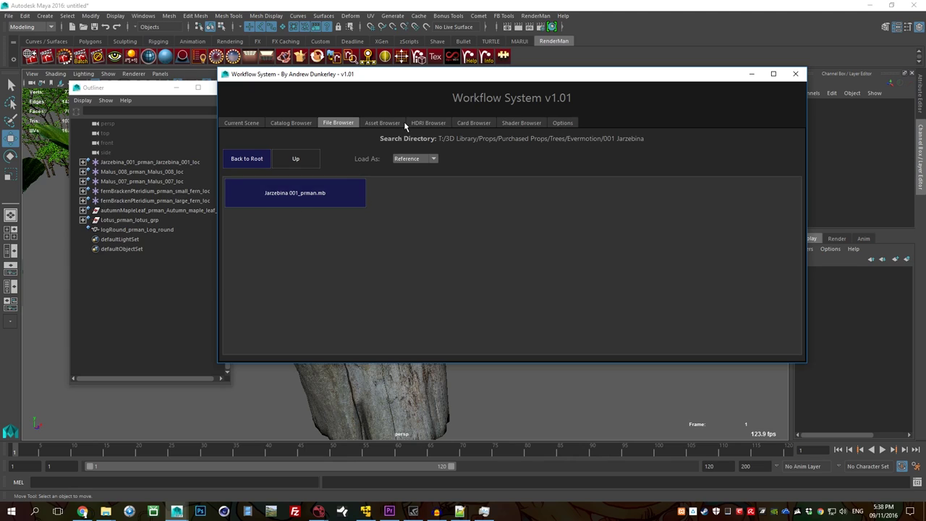
View the card, HDRI and shader browsers, ending on the catalog system options.
click(469, 125)
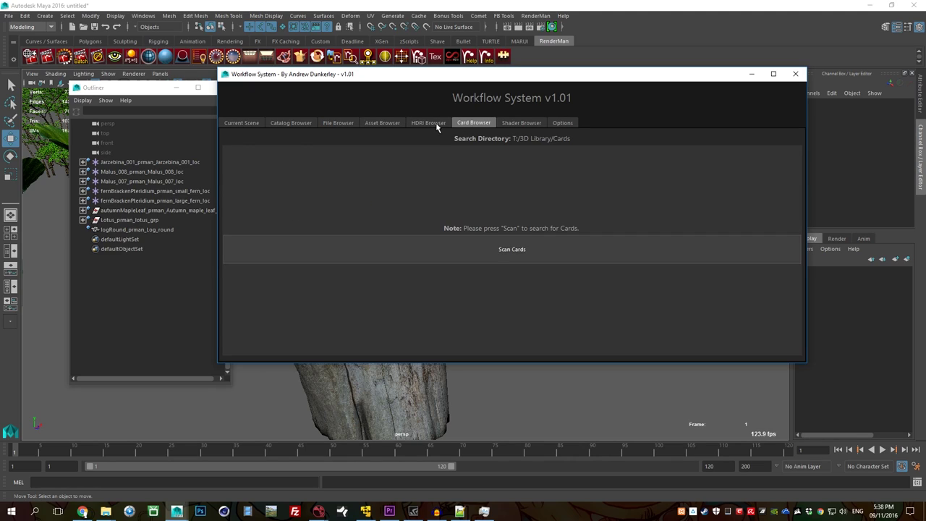
click(435, 122)
click(524, 123)
click(564, 124)
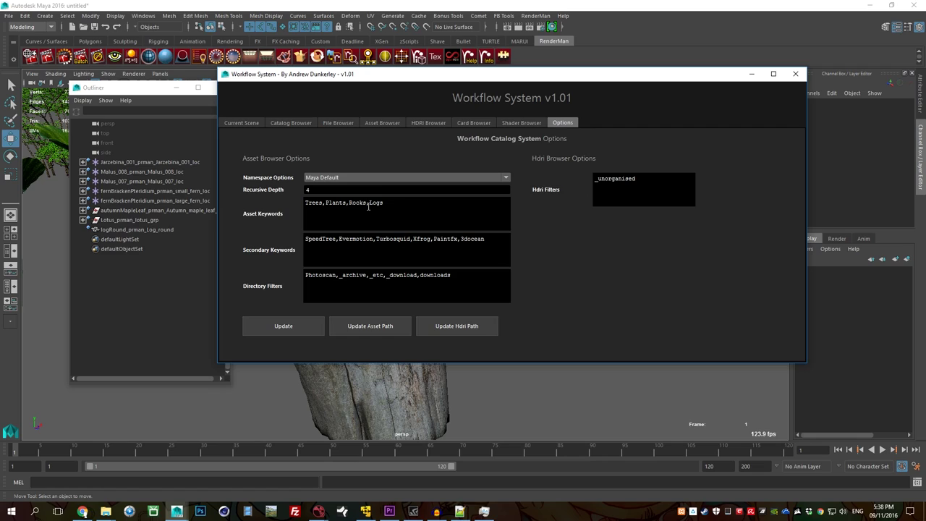
Try the Ref namespace option for the asset browser and switch it back to Maya Default.
click(345, 178)
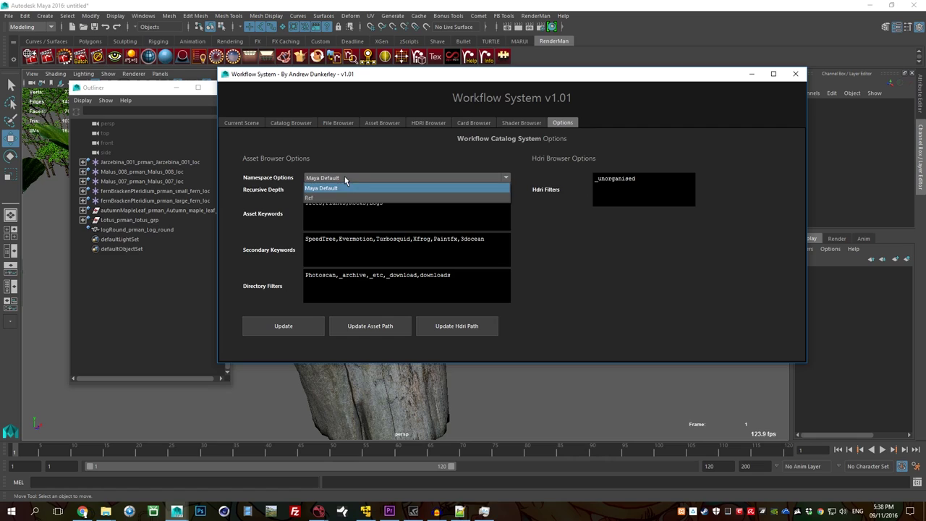
click(341, 197)
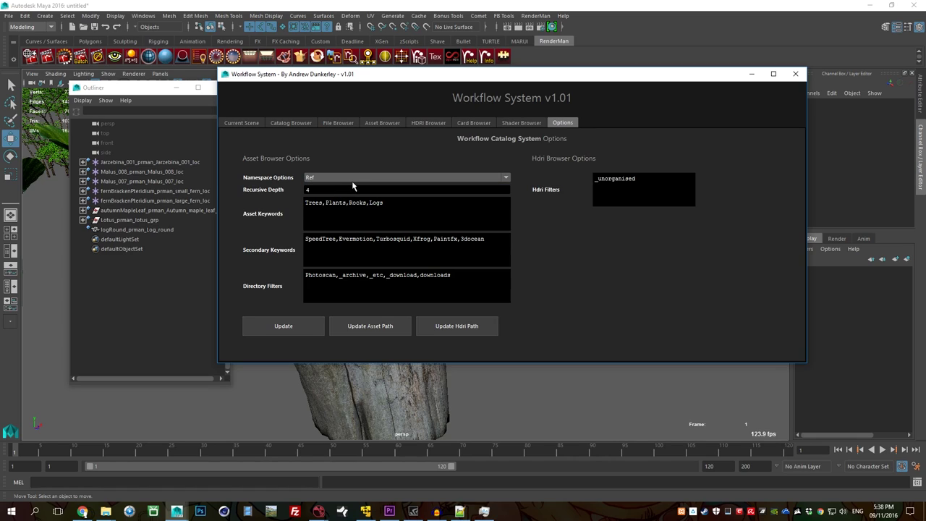
click(354, 180)
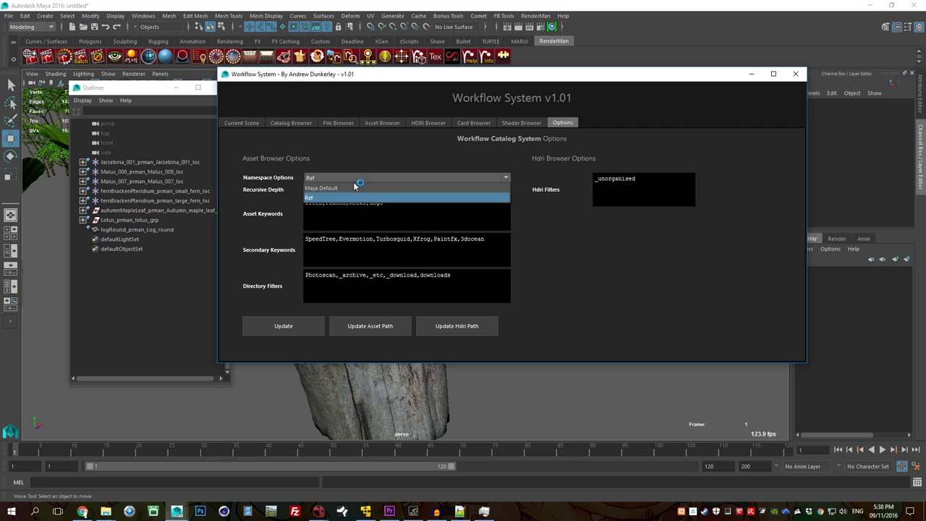
click(355, 180)
click(355, 180)
click(357, 188)
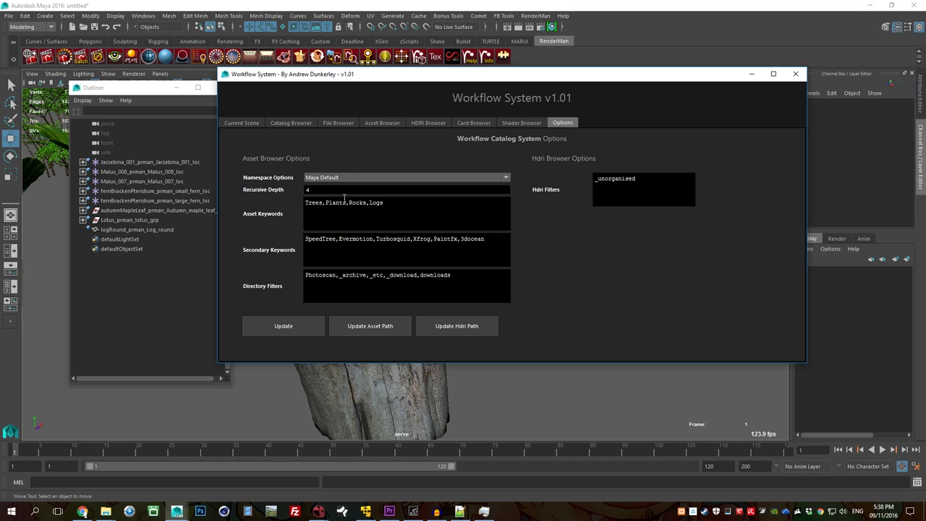
Review the asset keywords in the options and compare them with the Logs, Rocks and Trees categories of the asset browser.
drag(442, 207, 282, 201)
click(439, 217)
triple_click(498, 242)
click(380, 123)
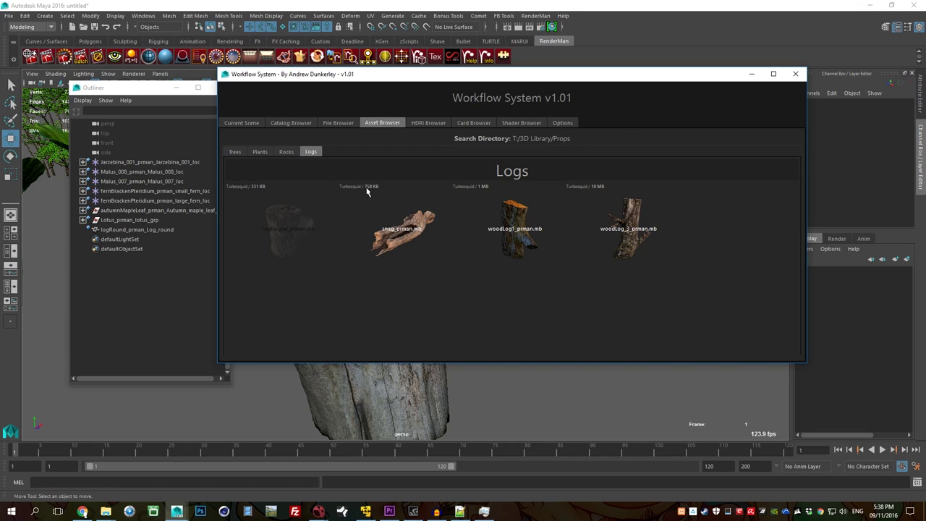
click(284, 153)
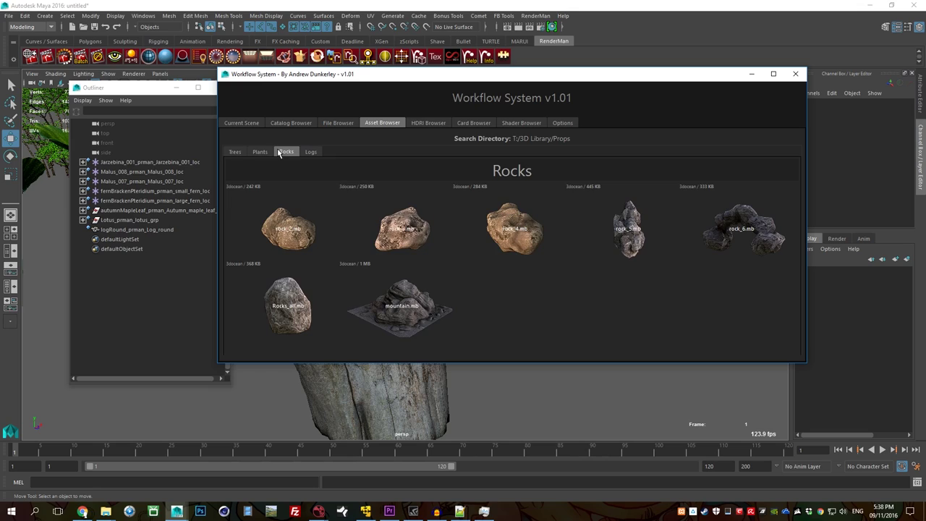
click(229, 153)
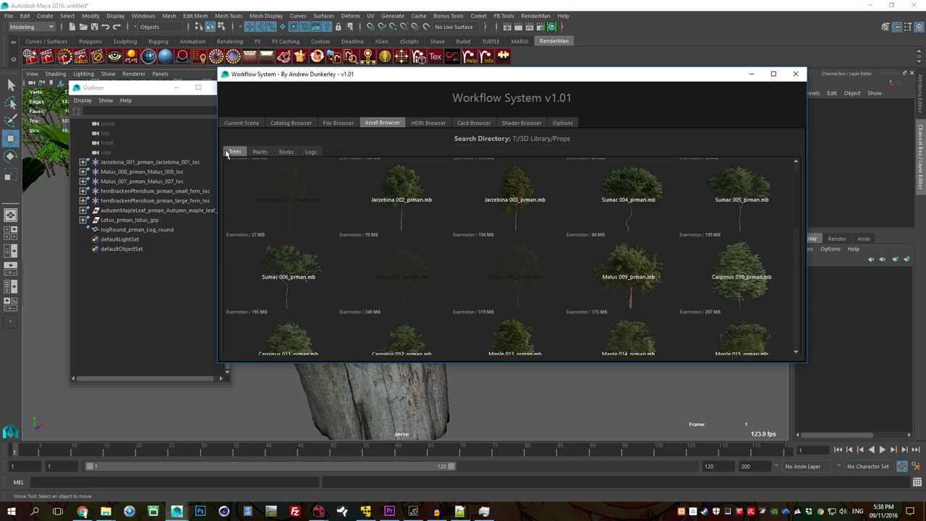
Review the secondary keywords and directory filters in the options, and return to the asset browser.
click(556, 126)
click(384, 246)
drag(457, 281, 257, 270)
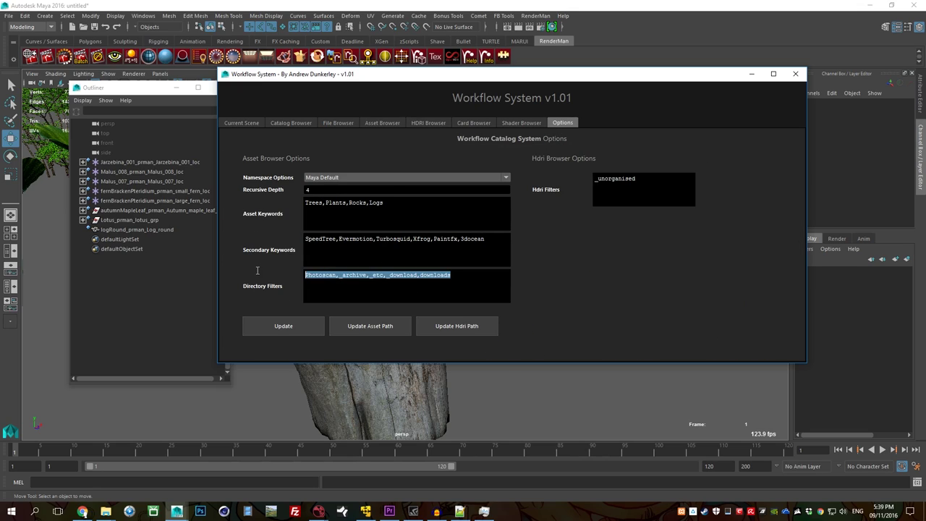
click(410, 287)
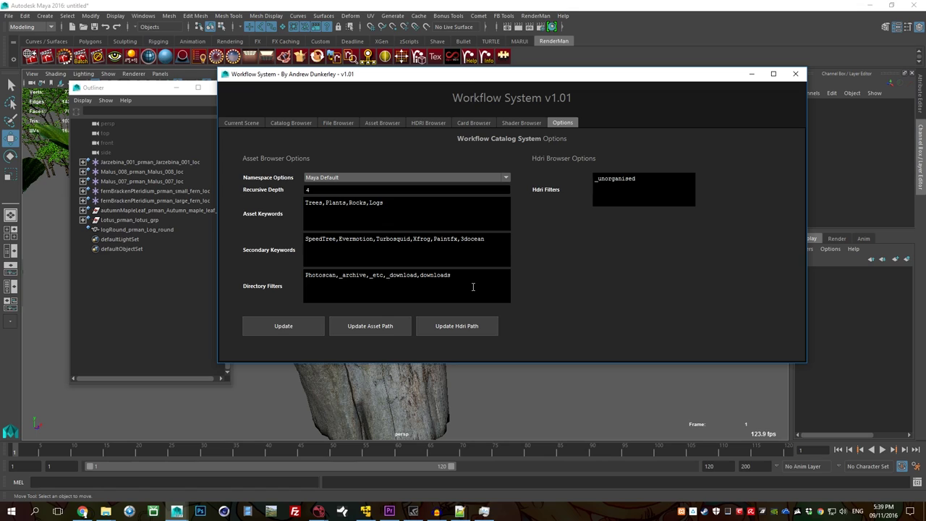
click(382, 123)
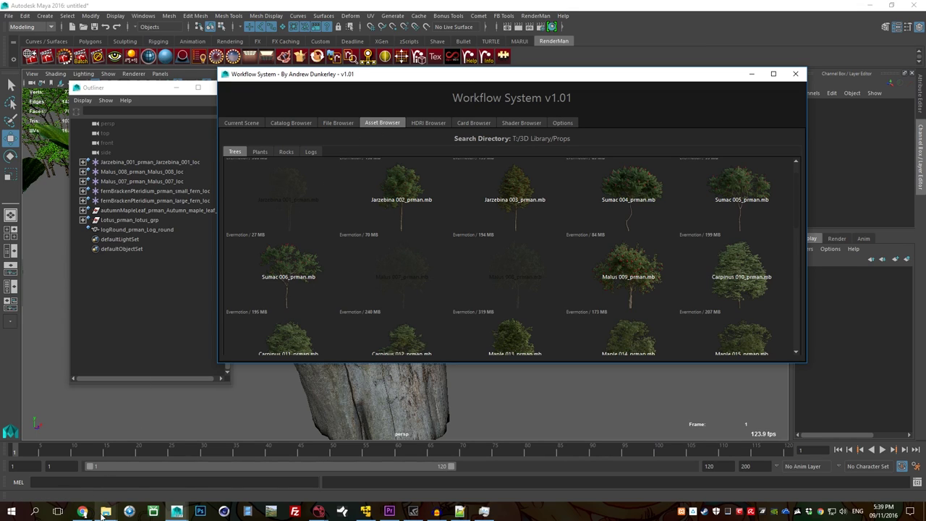
Switch to the Trees window in File Explorer and open the folder Evermotion/002 Jarzebina.
mouse_move(103, 513)
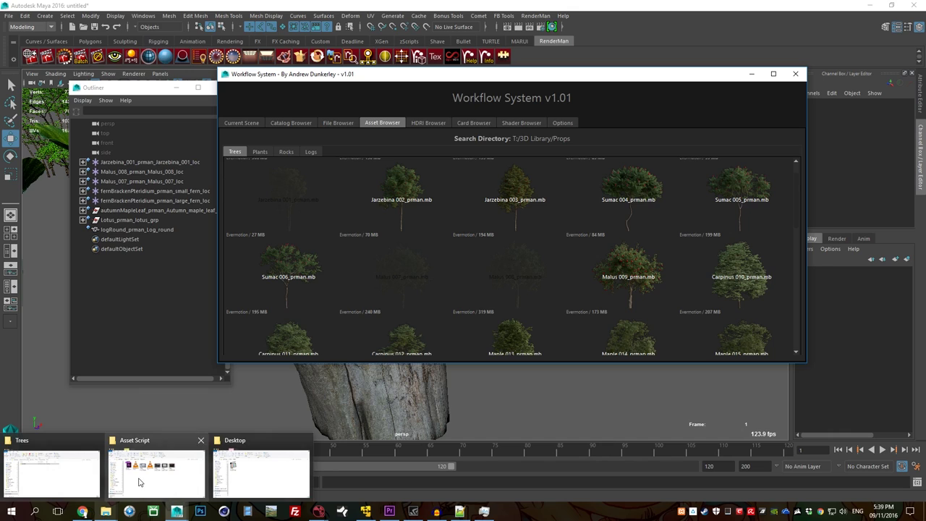
click(114, 499)
mouse_move(105, 511)
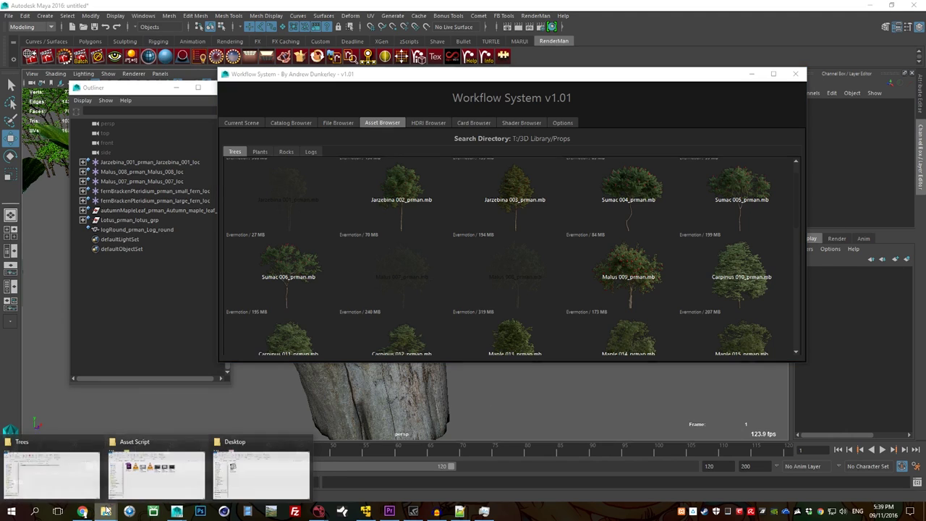
click(73, 479)
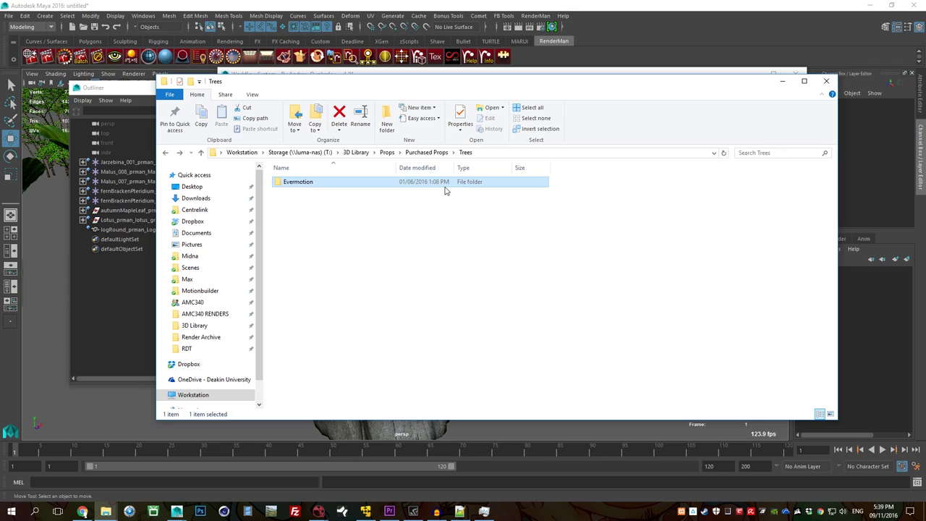
double_click(324, 182)
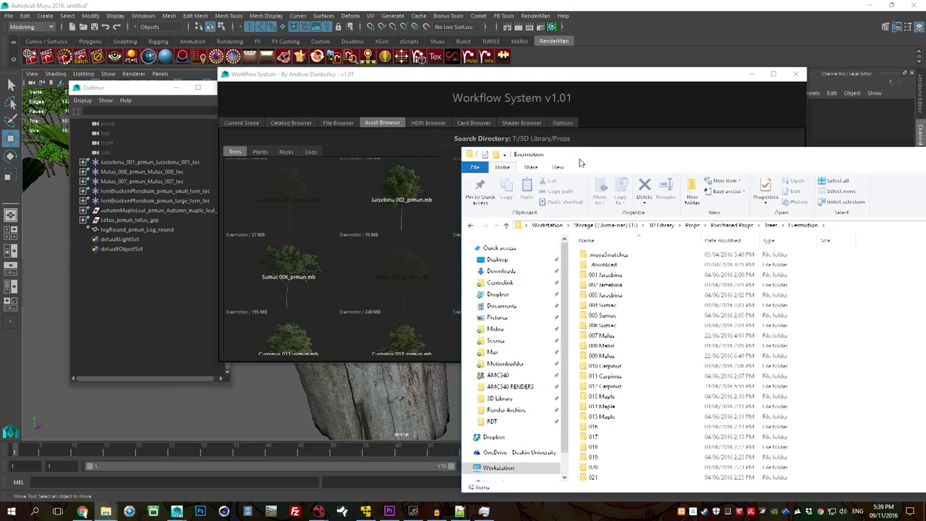
drag(580, 163, 279, 79)
double_click(322, 202)
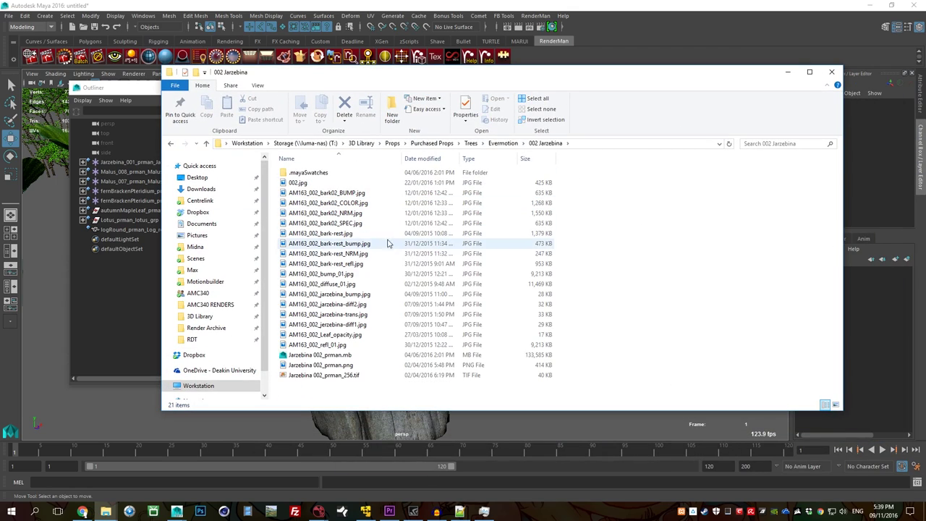
Point out Jarzebina 002_prman.mb and its thumbnail Jarzebina 002_prman_256.tif, preview the thumbnail image and close the viewer.
click(352, 375)
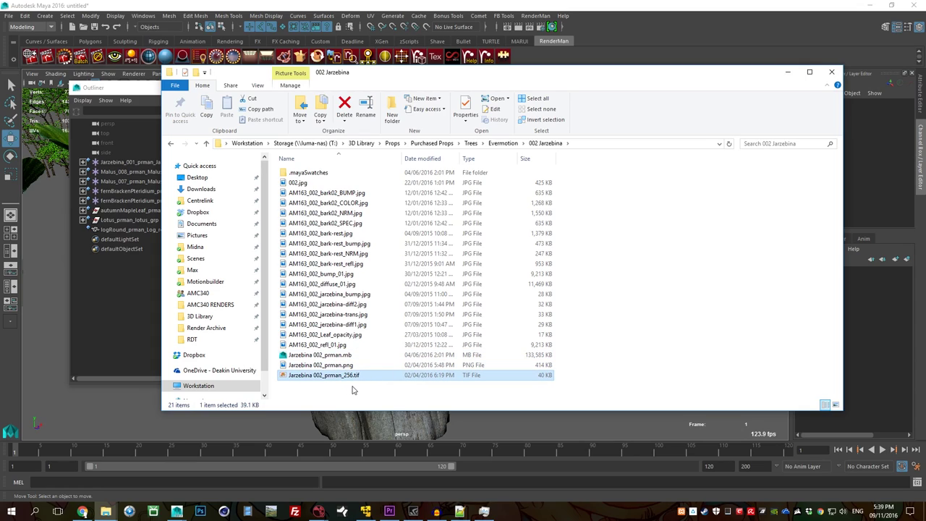
ctrl+click(350, 355)
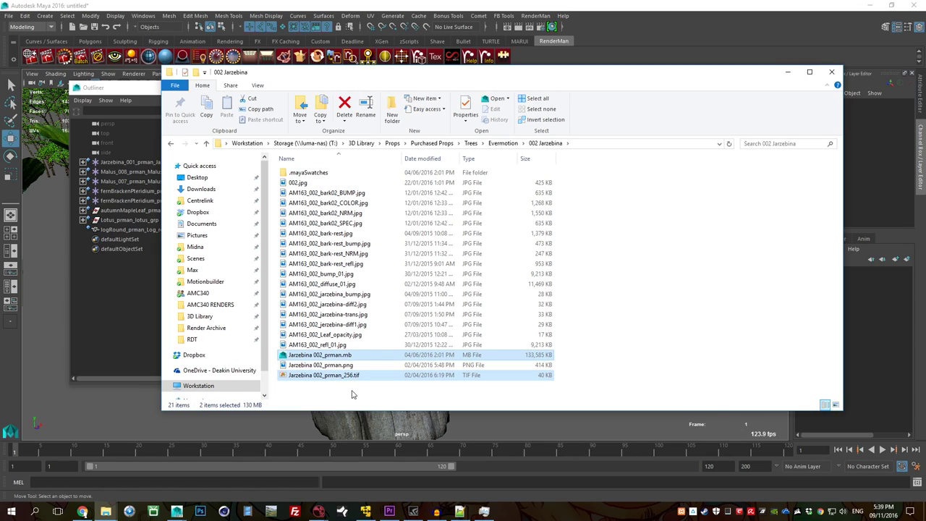
click(348, 376)
double_click(348, 375)
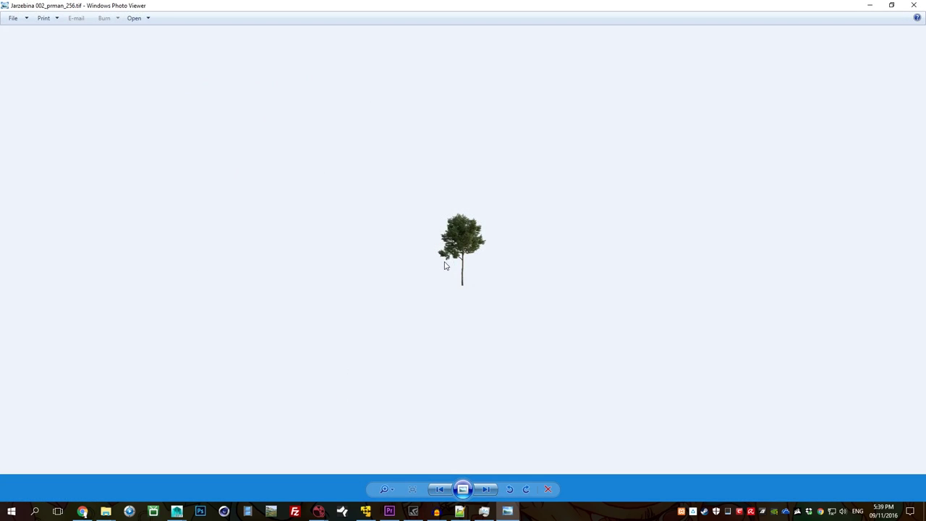
scroll(446, 264, up, 2)
scroll(446, 264, down, 2)
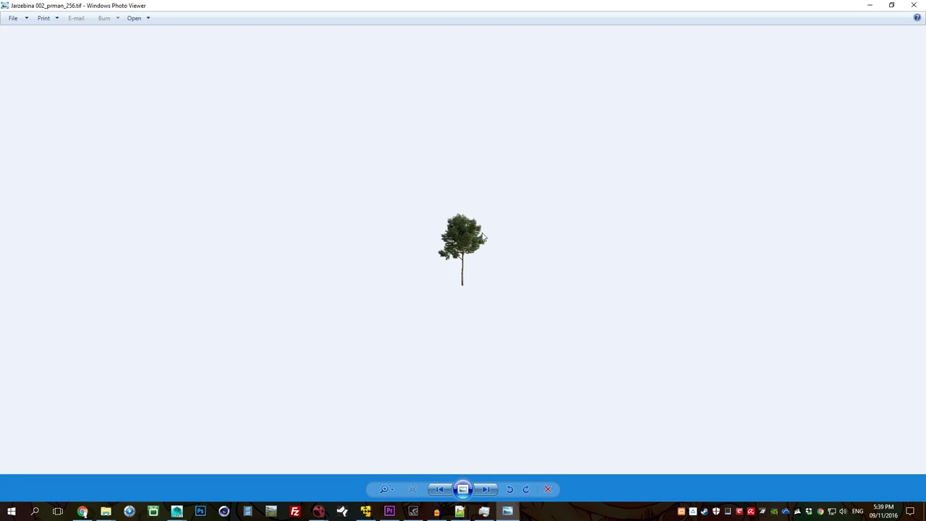
click(913, 5)
View Asset Template.mb in the Props/_template folder, go back to Props and switch to the tree thumbnails in Maya.
click(392, 143)
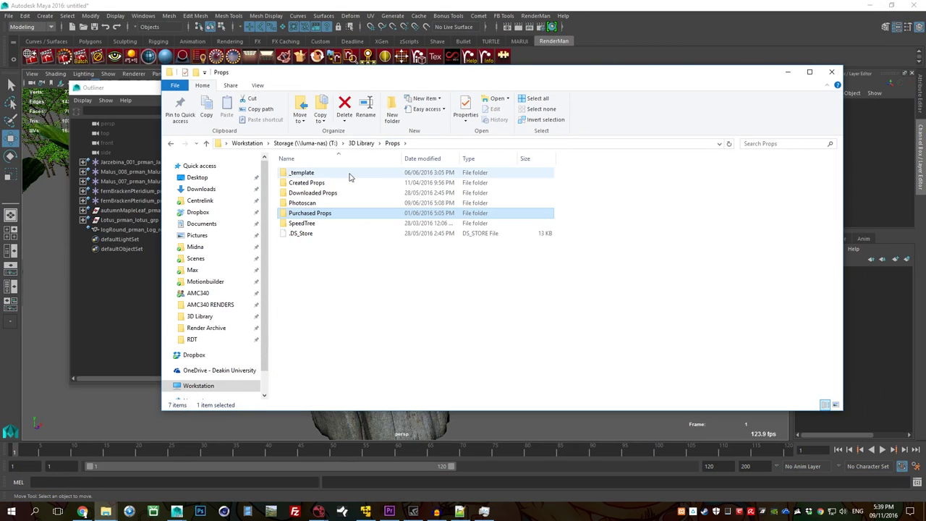
double_click(350, 174)
click(318, 192)
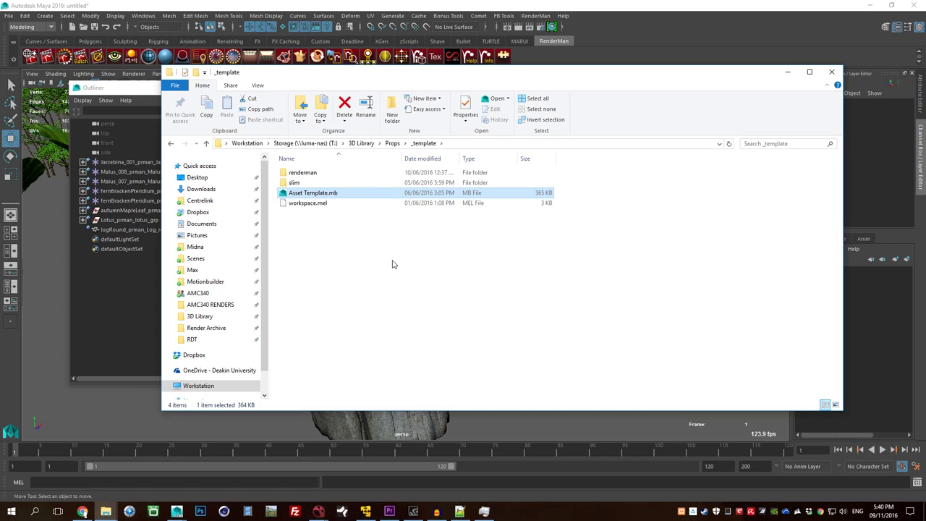
click(171, 144)
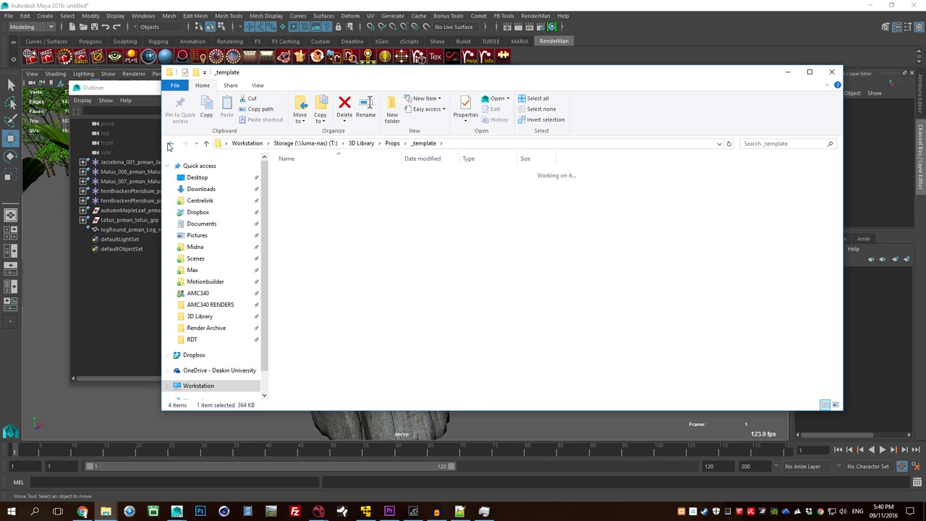
click(384, 4)
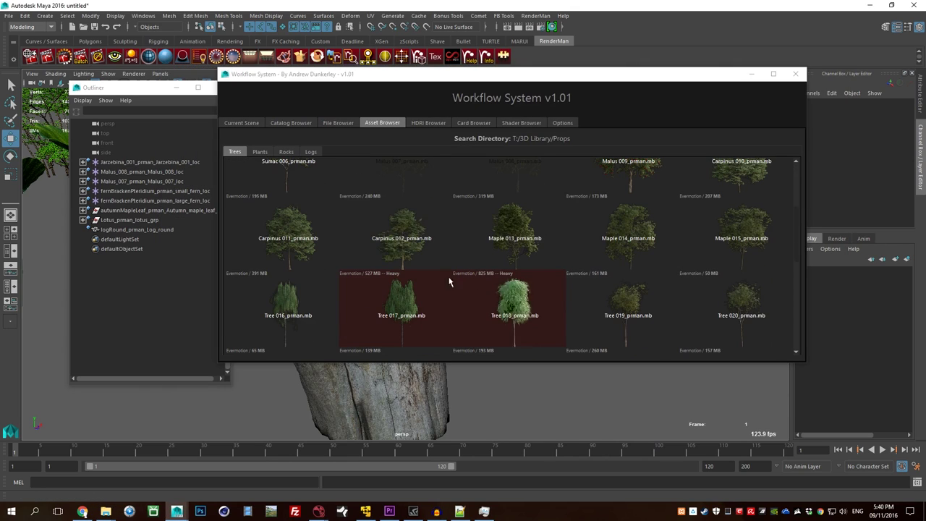
scroll(456, 267, up, 2)
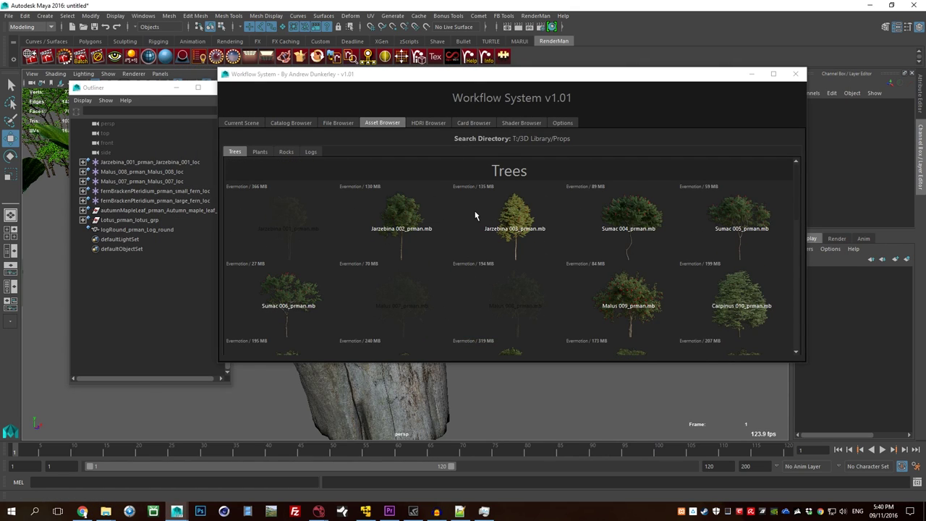
Switch to File Explorer, go back to the 001 Jarzebina folder to view Jarzebina 001_prman.mb, and return to Maya.
key(alt+Tab)
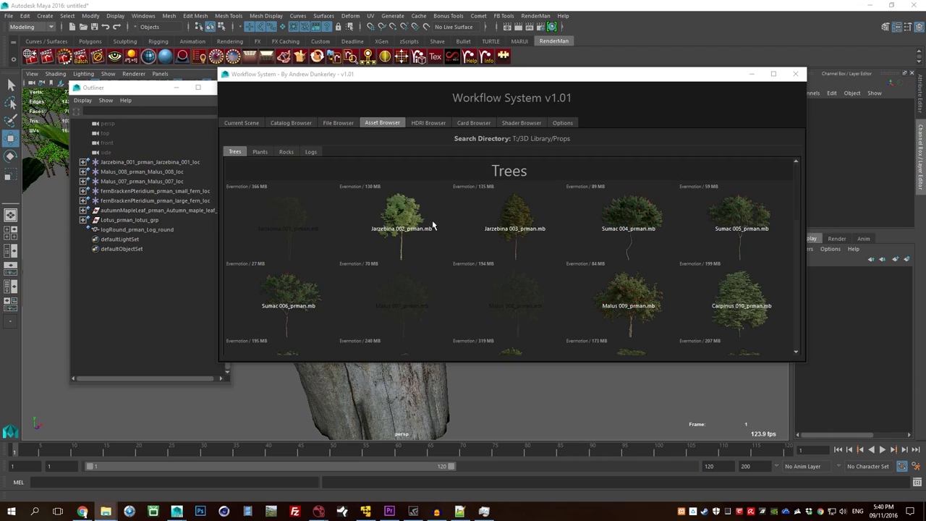
mouse_move(105, 511)
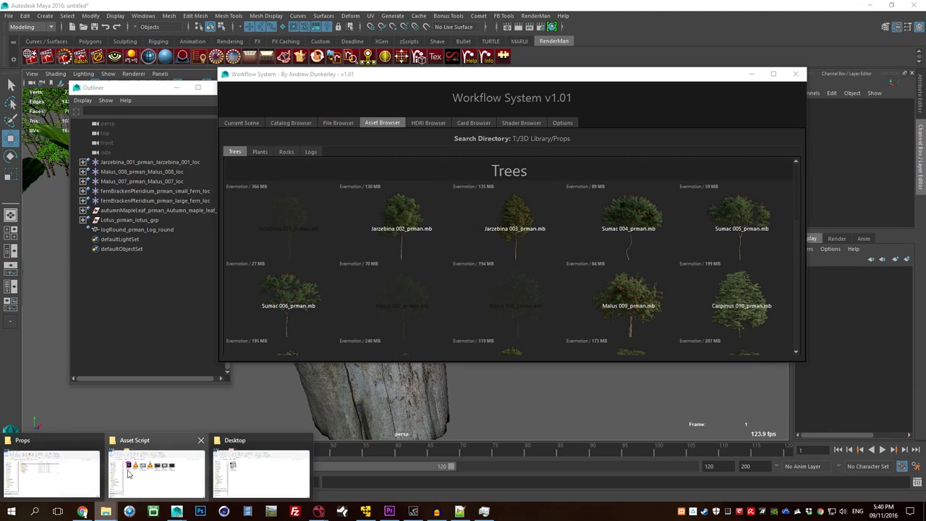
click(54, 468)
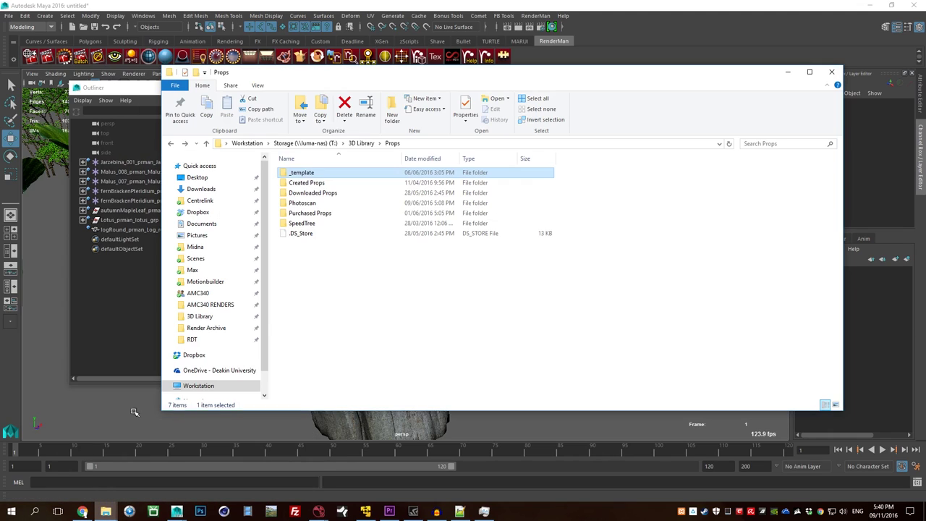
click(173, 144)
click(172, 143)
click(172, 144)
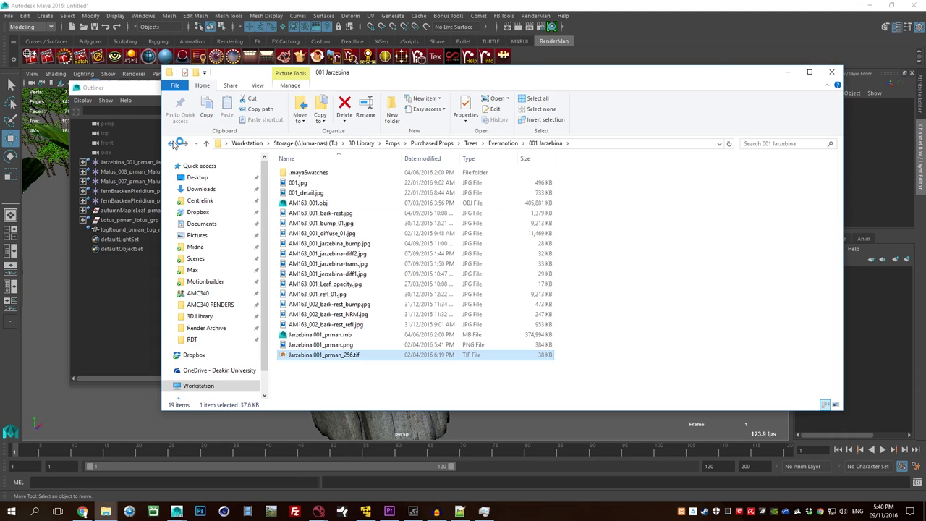
click(339, 335)
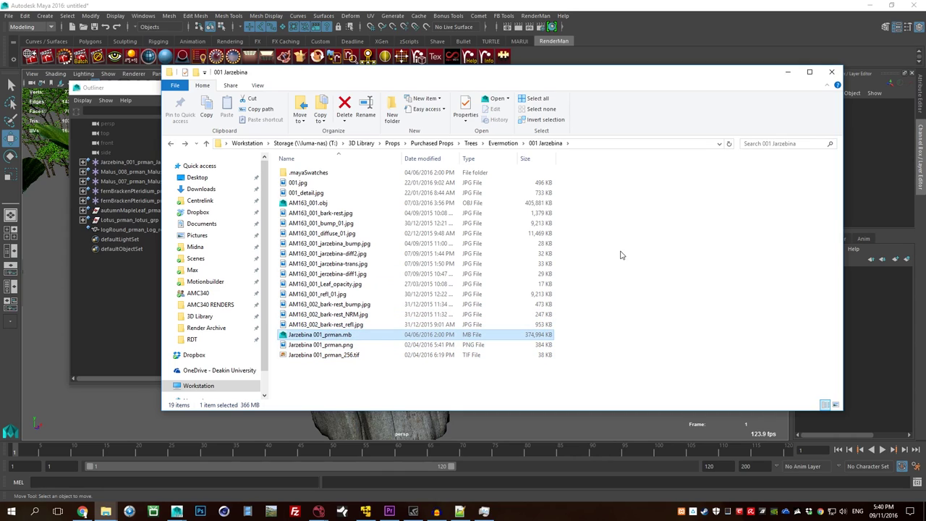
click(622, 304)
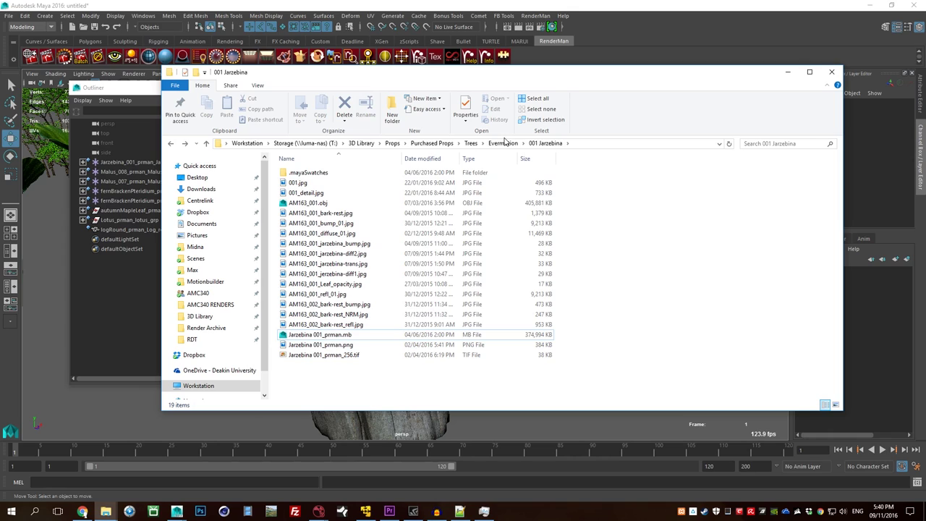
click(473, 5)
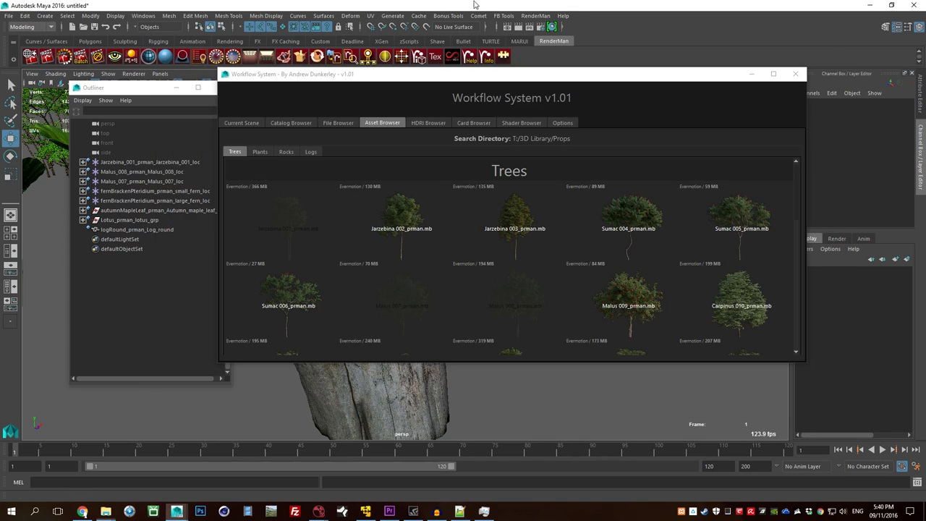
Load the HDR_019_Forest_1 panorama from the HDRI browser as an EnvLight.
click(440, 123)
click(331, 255)
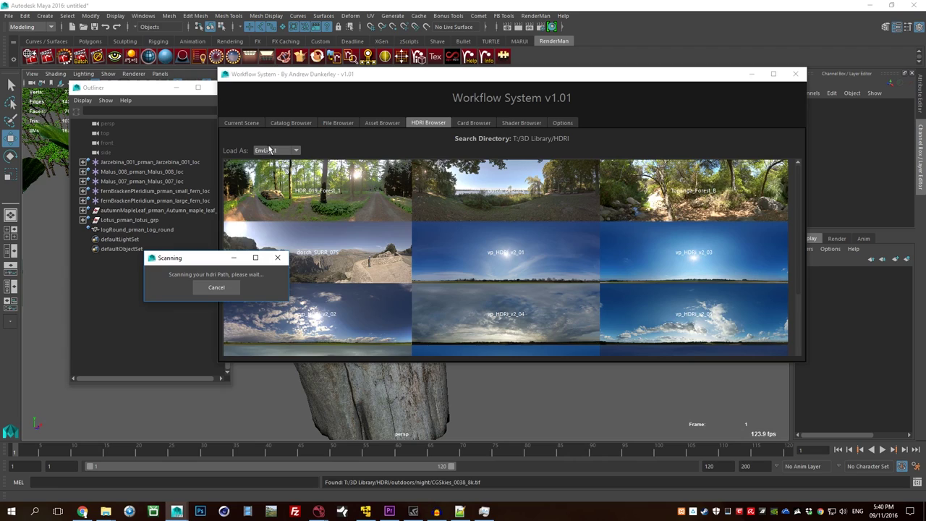
click(294, 150)
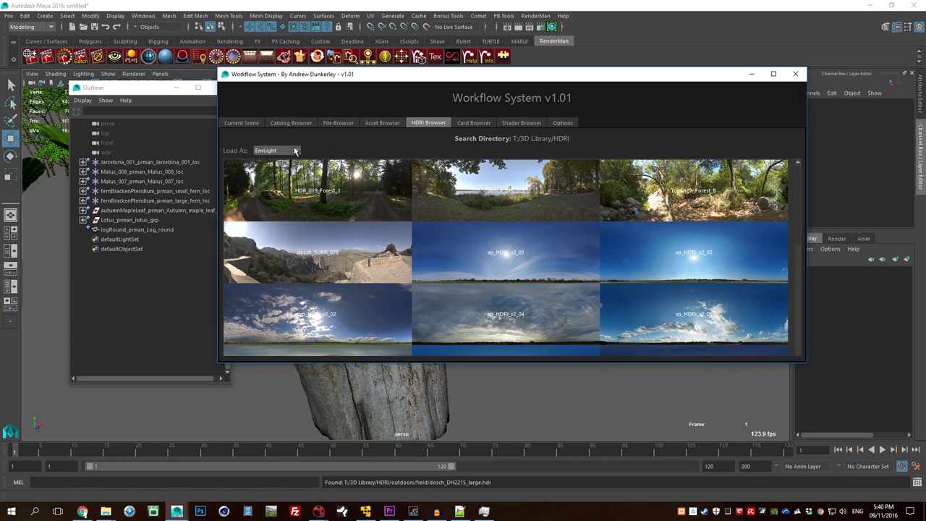
click(313, 212)
Select PxrStdEnvMapLight1 in the Outliner and inspect its HDR texture file in the Attribute Editor.
drag(314, 73, 822, 133)
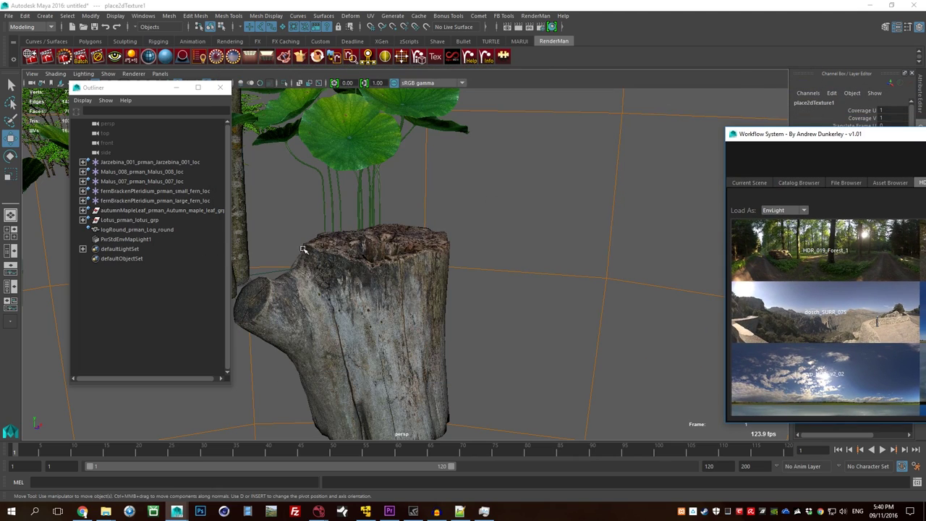
click(165, 239)
drag(749, 138, 925, 131)
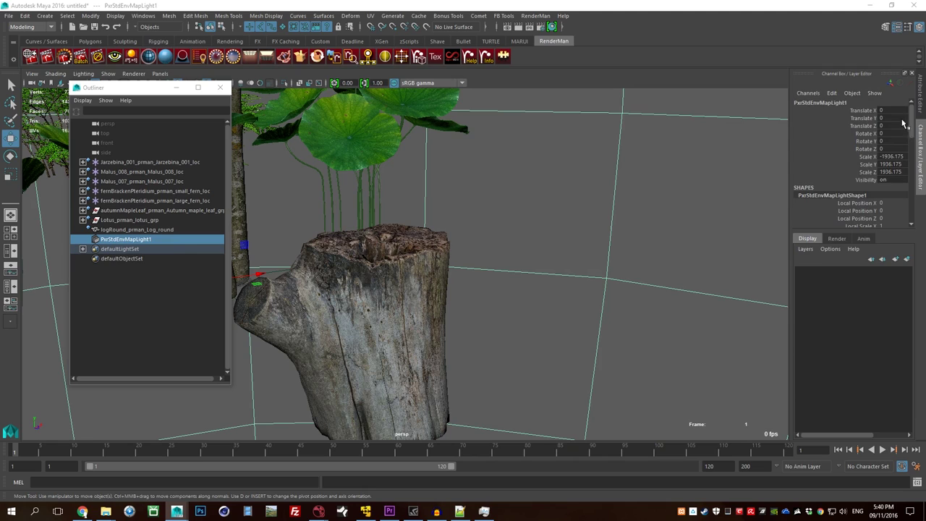
click(921, 98)
click(880, 275)
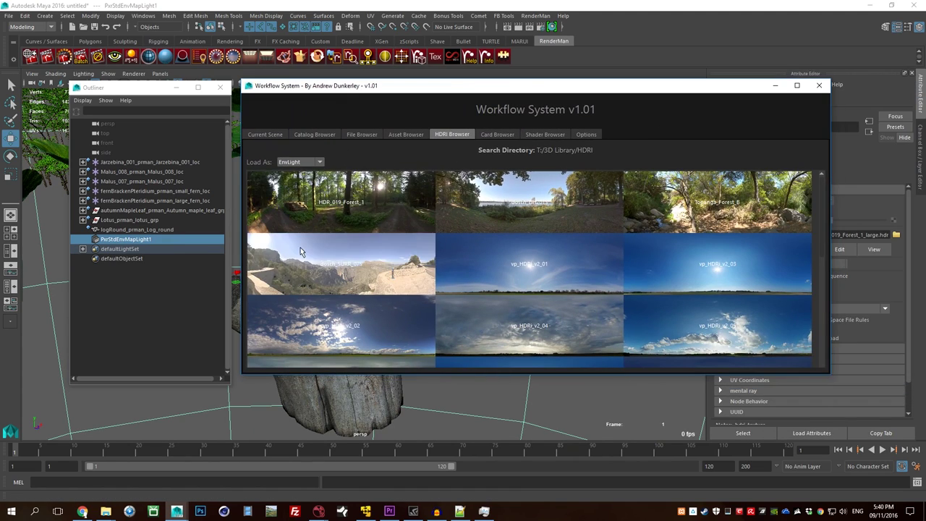
Switch the HDRI loading mode to Texture and load the middle panorama of the first row as an environment dome.
click(299, 162)
click(287, 192)
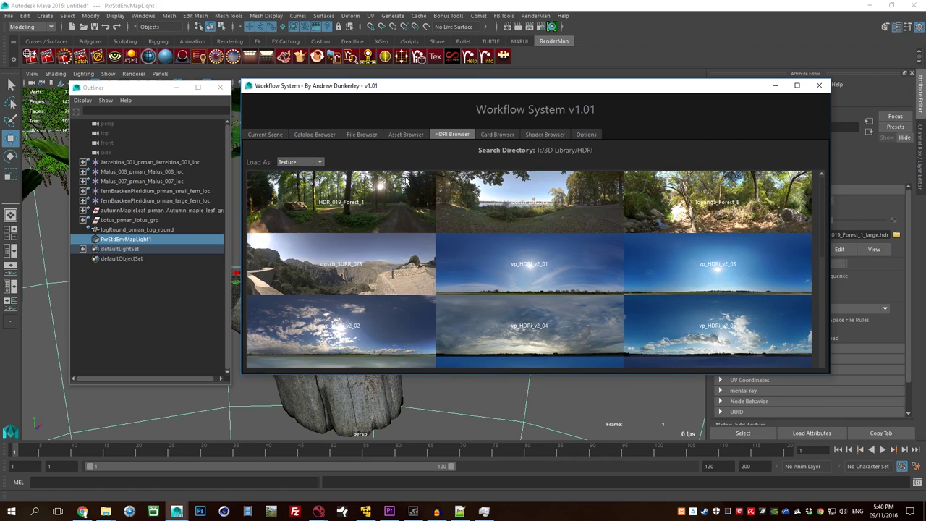
click(498, 214)
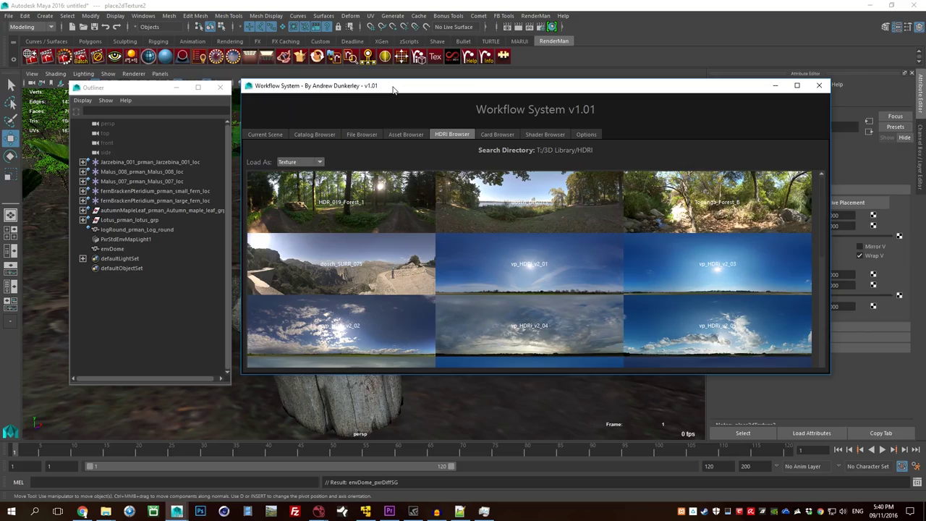
Move the Workflow System window out of the way and examine the textured environment dome around the trees, plants and log.
drag(393, 90, 925, 103)
alt+right_drag(606, 209, 519, 199)
alt+drag(519, 198, 442, 254)
alt+middle_drag(442, 253, 575, 235)
alt+right_drag(575, 235, 430, 234)
alt+drag(431, 234, 511, 236)
alt+right_drag(511, 236, 372, 249)
alt+middle_drag(372, 248, 503, 282)
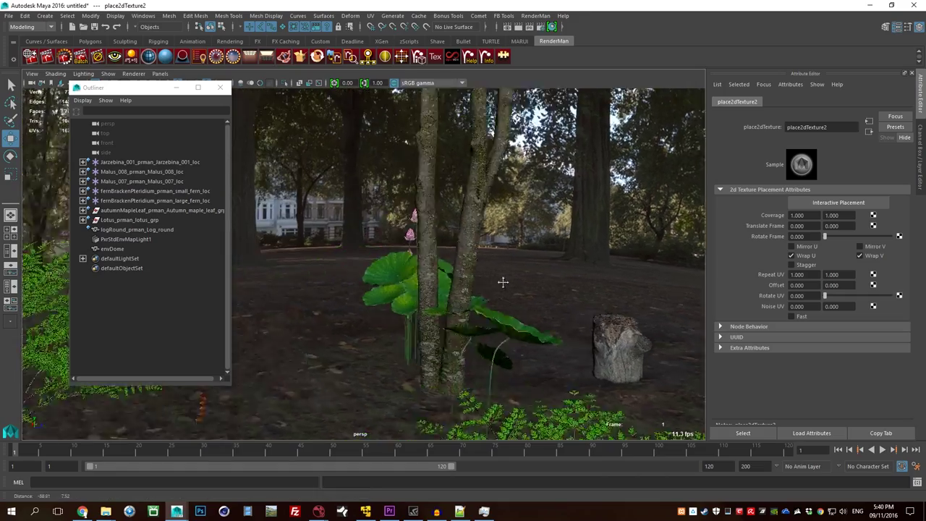
Examine the lakeside environment dome from several angles around the tree trunks, lotus, ferns and log.
alt+drag(503, 282, 251, 248)
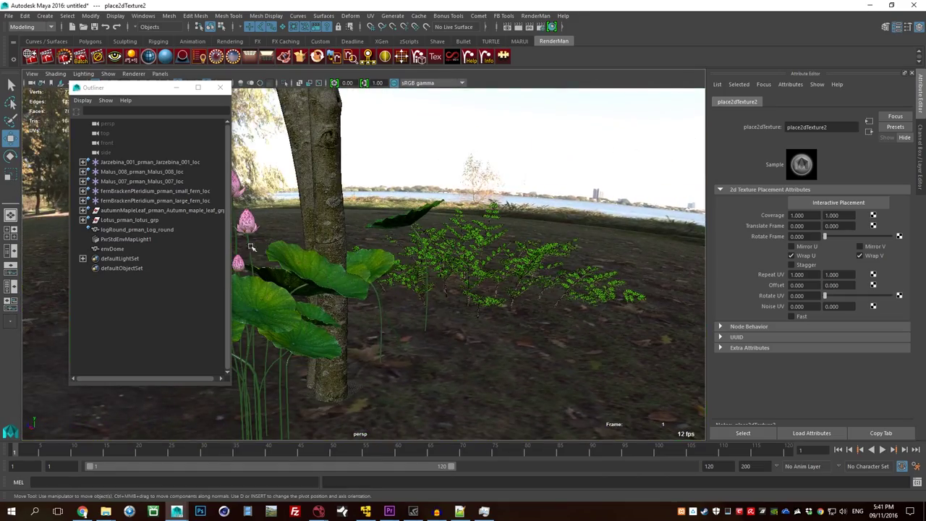
alt+drag(363, 311, 449, 228)
alt+drag(367, 287, 484, 269)
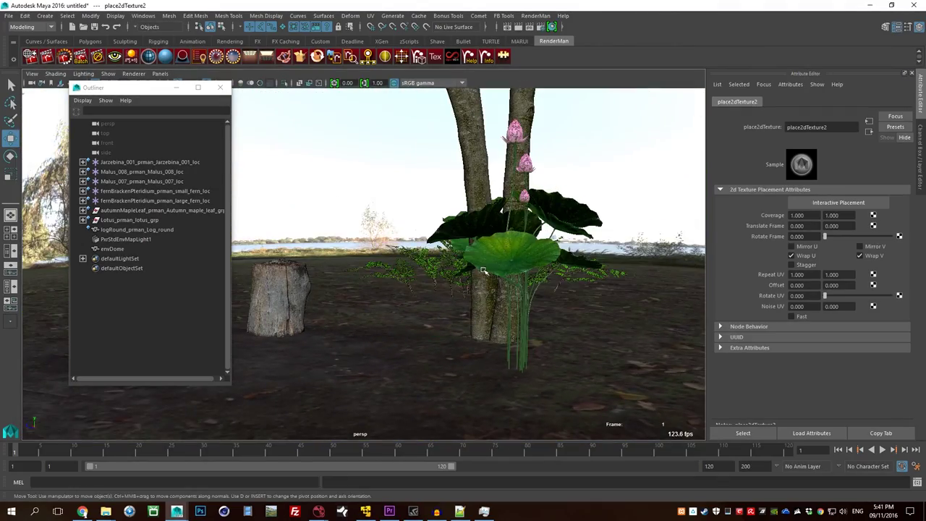
alt+drag(437, 323, 544, 284)
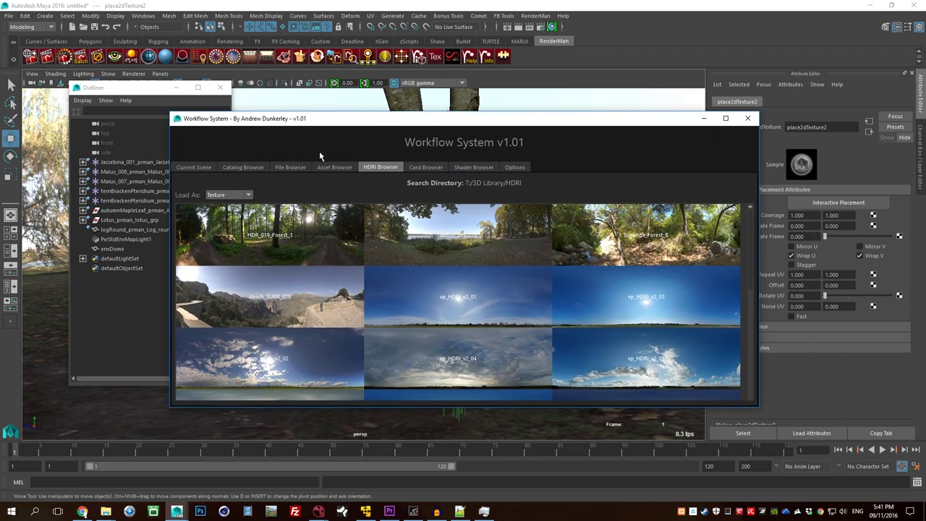
Scan the T:/3D Library/Cards directory in the Card Browser and move the Workflow System window clear of the Outliner.
click(411, 165)
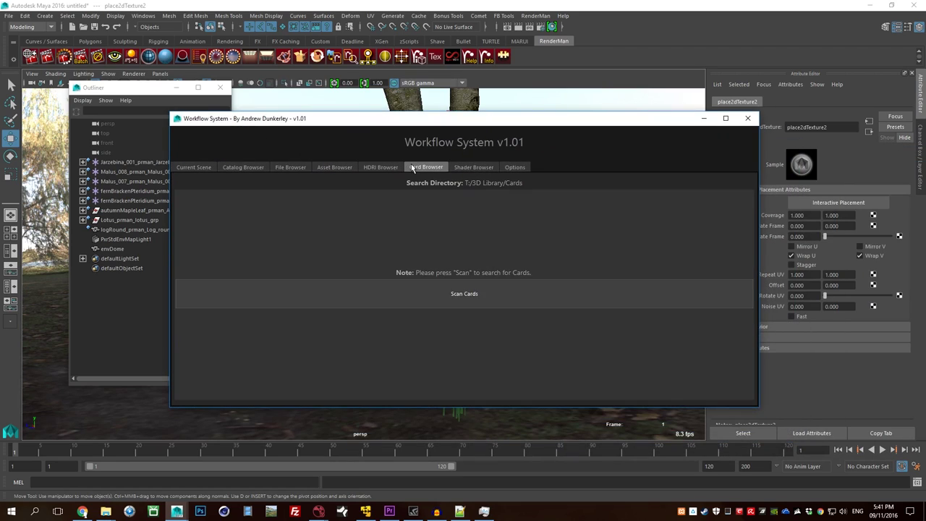
click(444, 286)
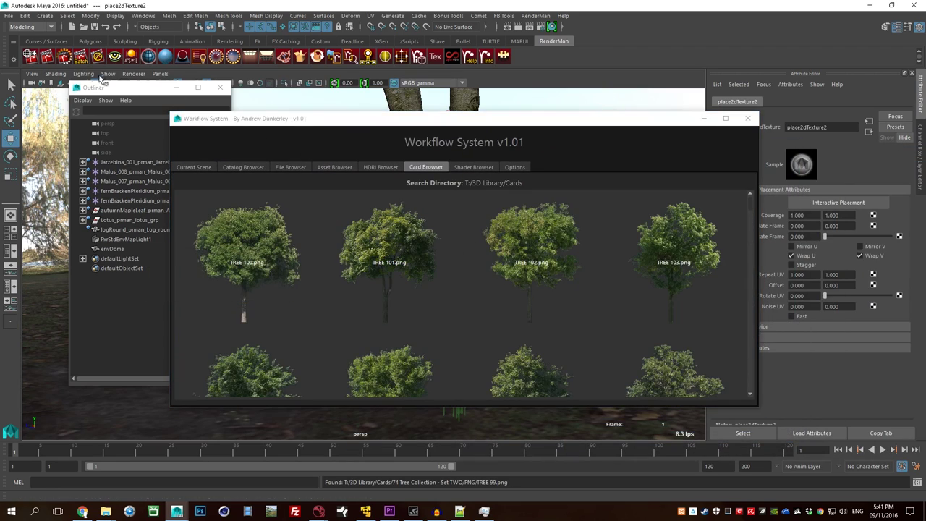
drag(309, 124, 410, 124)
Hide all imported assets, the environment light and the dome, from the Jarzebina_001 locator through envDome in the Outliner.
click(128, 162)
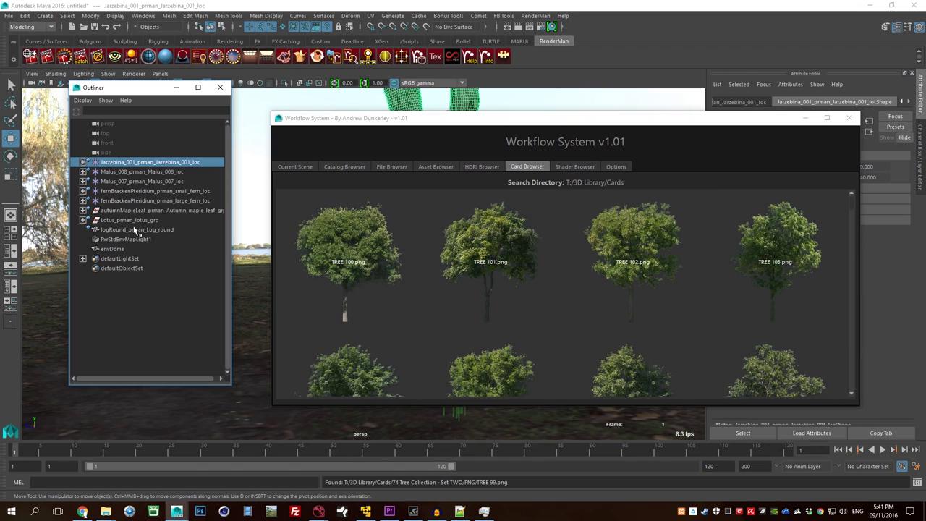
shift+click(132, 249)
key(ctrl+h)
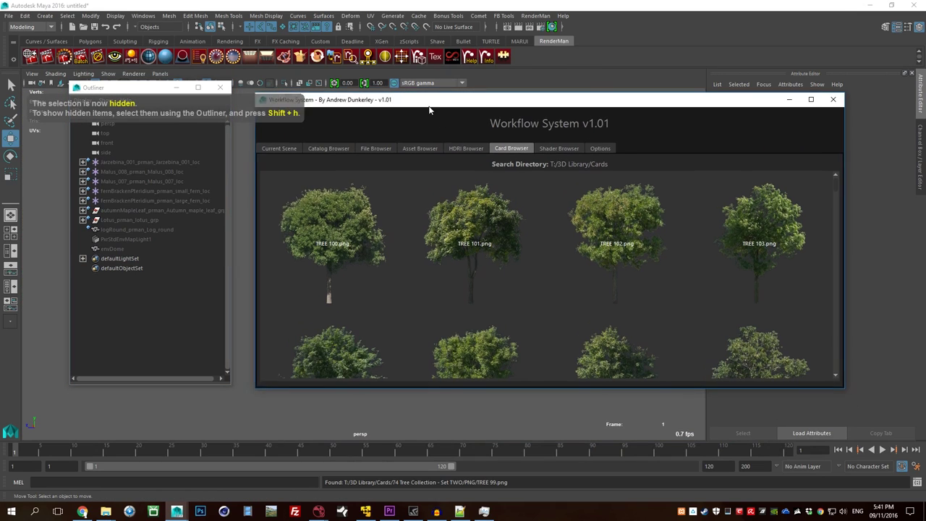
Import the TREE 100.png card and clear the Workflow System window away from the tree in the viewport.
click(358, 181)
drag(570, 128, 618, 135)
alt+drag(422, 116, 571, 205)
alt+drag(499, 197, 313, 191)
alt+middle_drag(314, 192, 374, 268)
scroll(376, 260, down, 3)
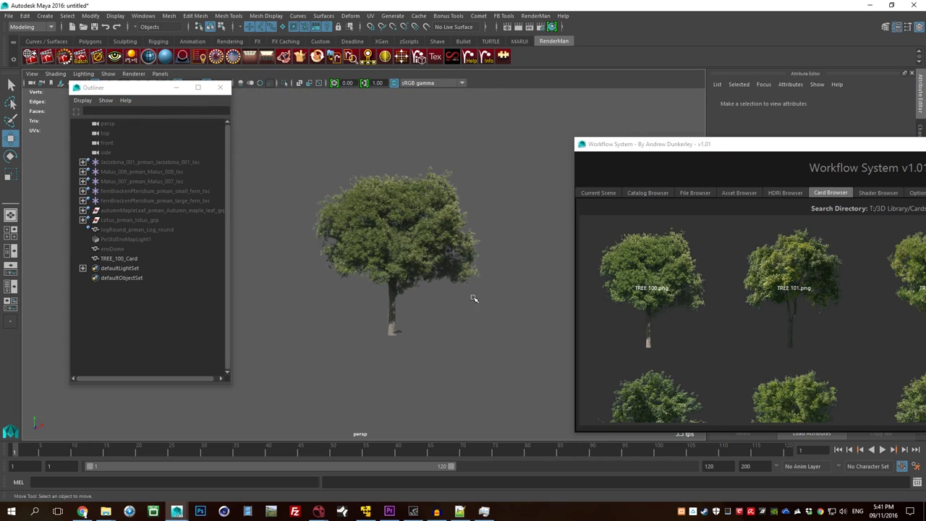
Import the TREE 101.png card and spread the two tree cards side by side, away from the origin.
drag(289, 123, 521, 420)
mouse_move(315, 257)
alt+mouse_down()
mouse_move(348, 268)
mouse_move(417, 326)
mouse_move(302, 254)
alt+mouse_up()
click(781, 282)
alt+drag(465, 306, 405, 192)
click(407, 367)
click(384, 313)
click(484, 308)
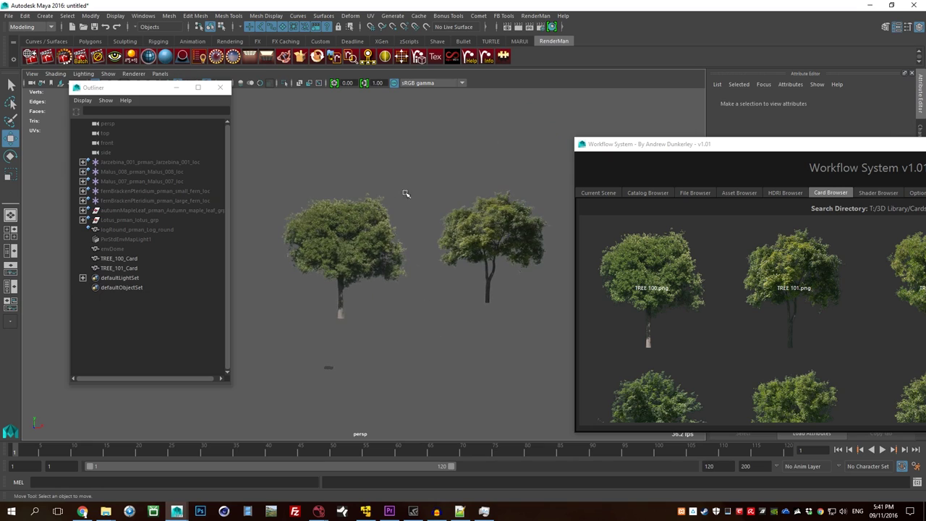
Import the TREE 102.png card, place it behind and to the left of the TREE_100 card, and deselect it.
click(892, 278)
click(306, 364)
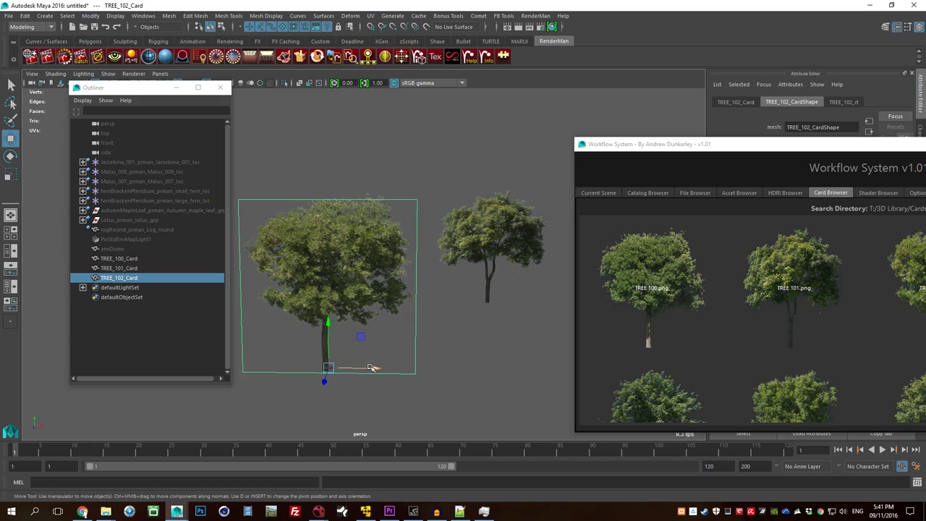
drag(370, 366, 240, 367)
alt+middle_drag(306, 364, 464, 325)
drag(339, 344, 370, 242)
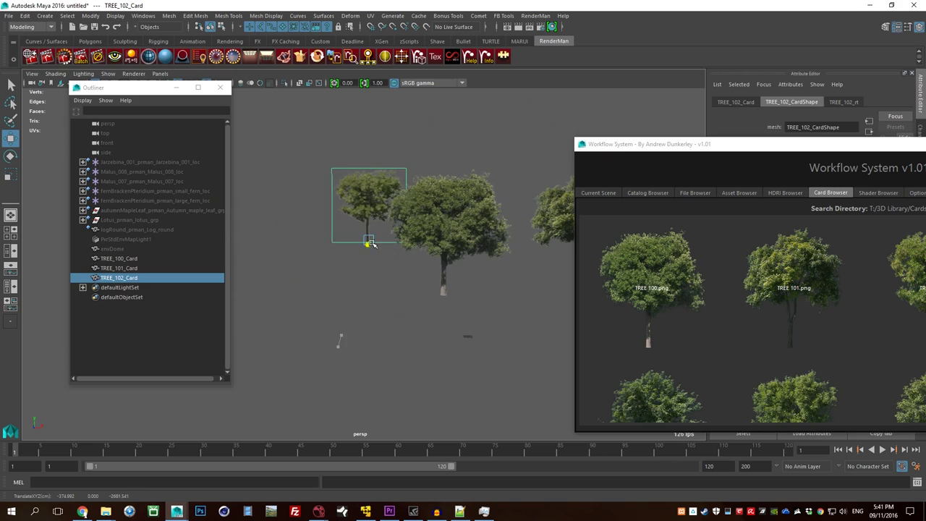
click(398, 384)
alt+drag(398, 385, 377, 354)
Bring the Workflow System window back over the viewport and show the Trees category of the Asset Browser.
drag(738, 145, 413, 94)
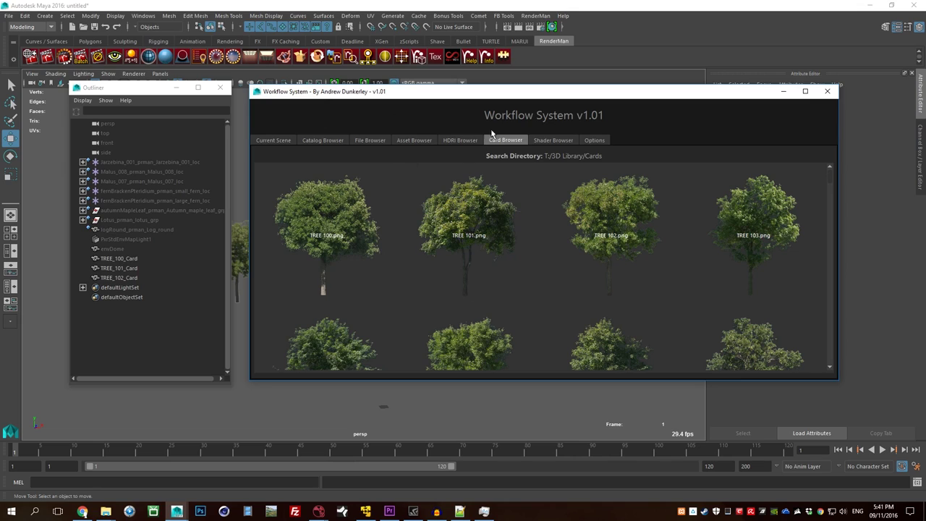
click(452, 143)
click(420, 143)
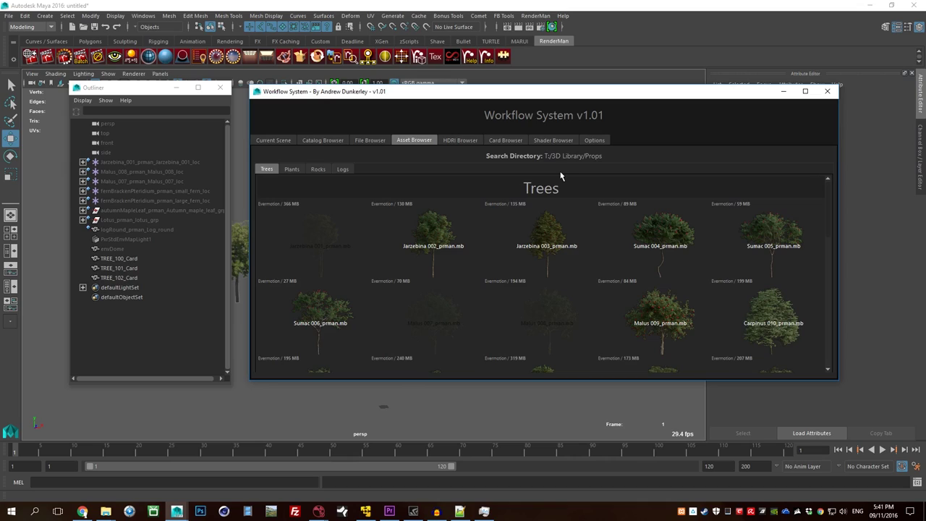